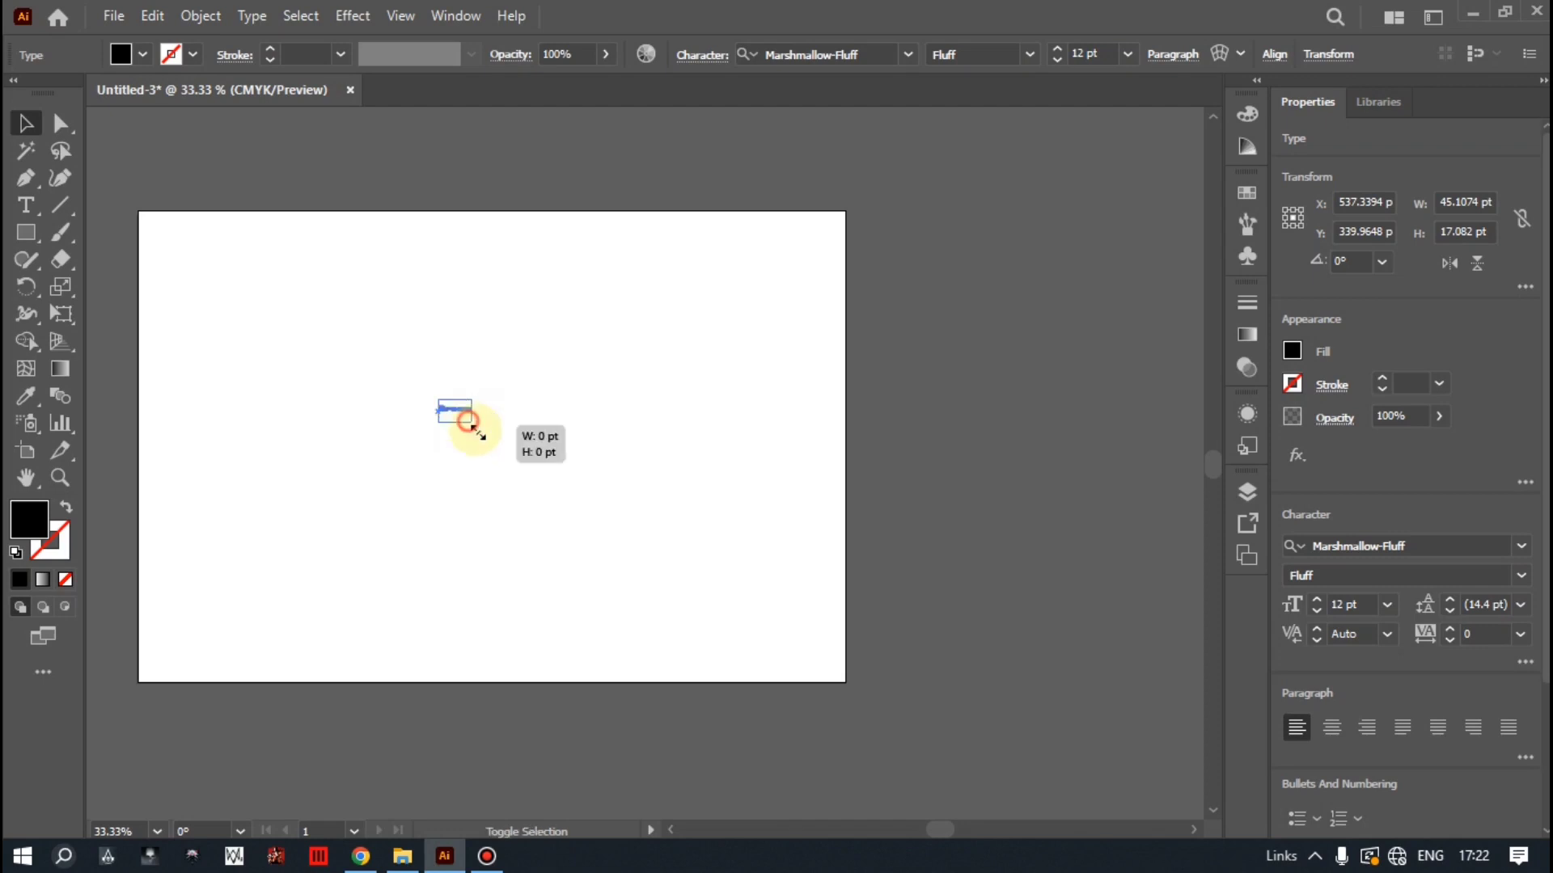
- Scale the small text up to about 254 pt and retype the word as 'BROWN' in capitals
left_click_drag(469, 418, 736, 517)
double_click(679, 386)
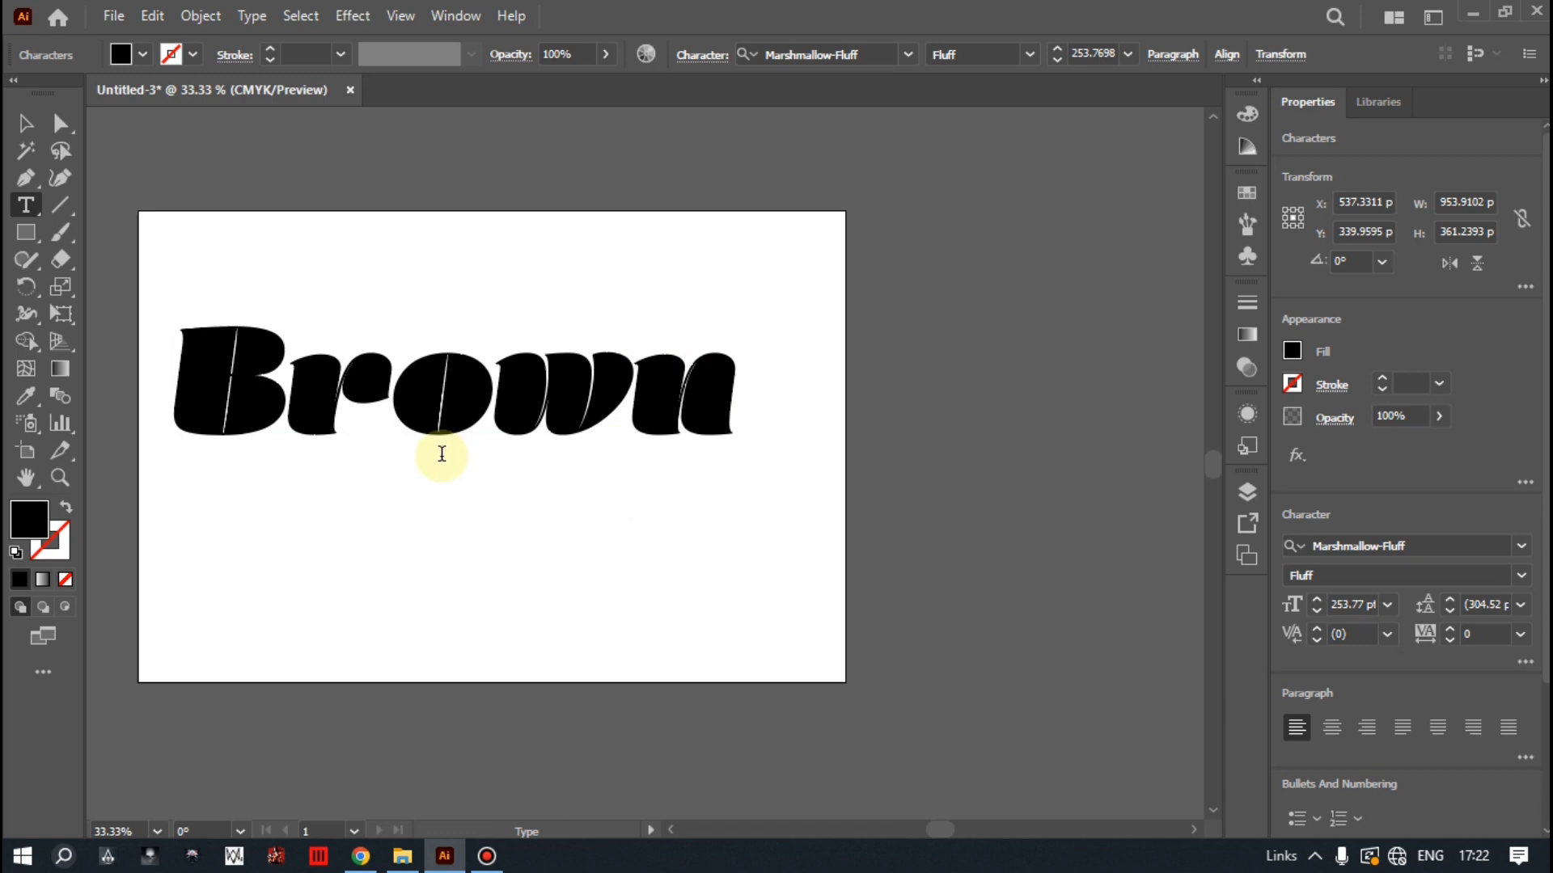
key("BackSpace")
key("BackSpace")
key("BackSpace")
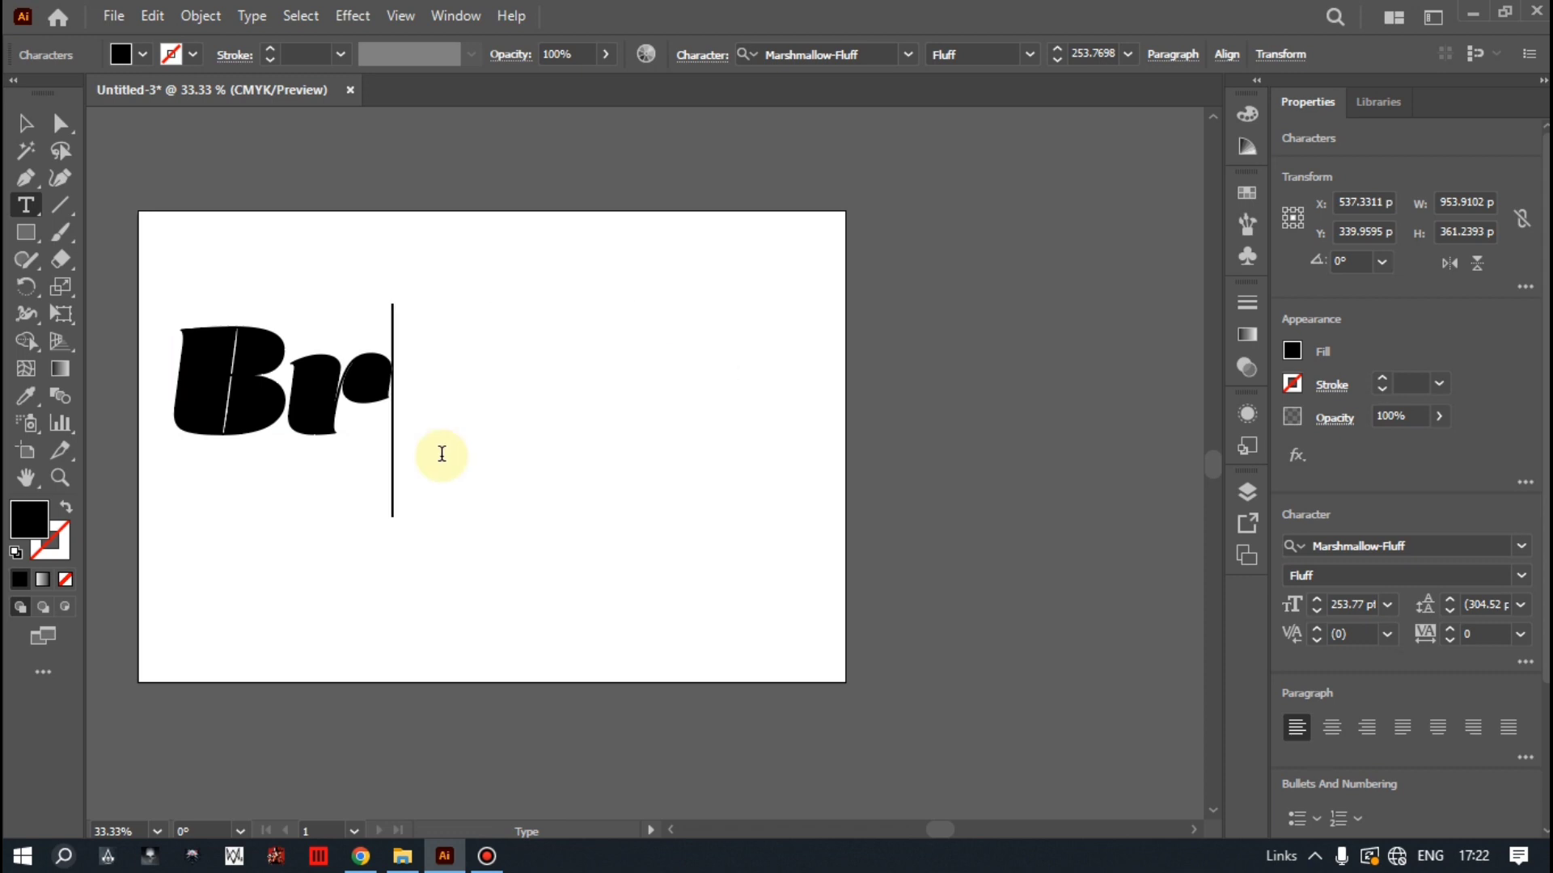
key("BackSpace")
type("rown")
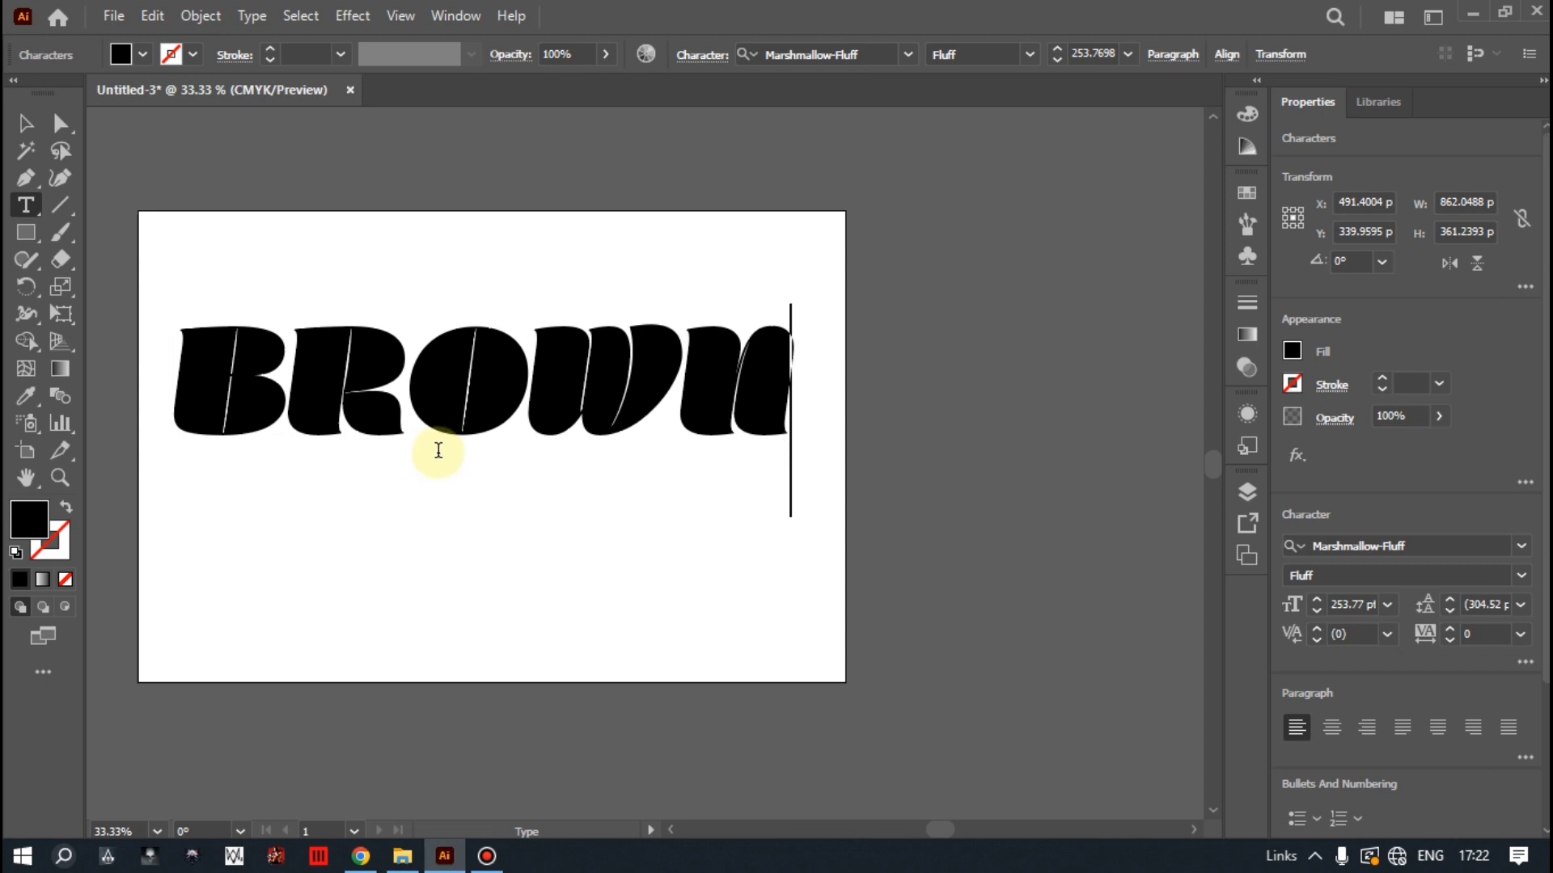
- Move and enlarge the BROWN text, then centre it horizontally and vertically on the artboard
left_click(25, 122)
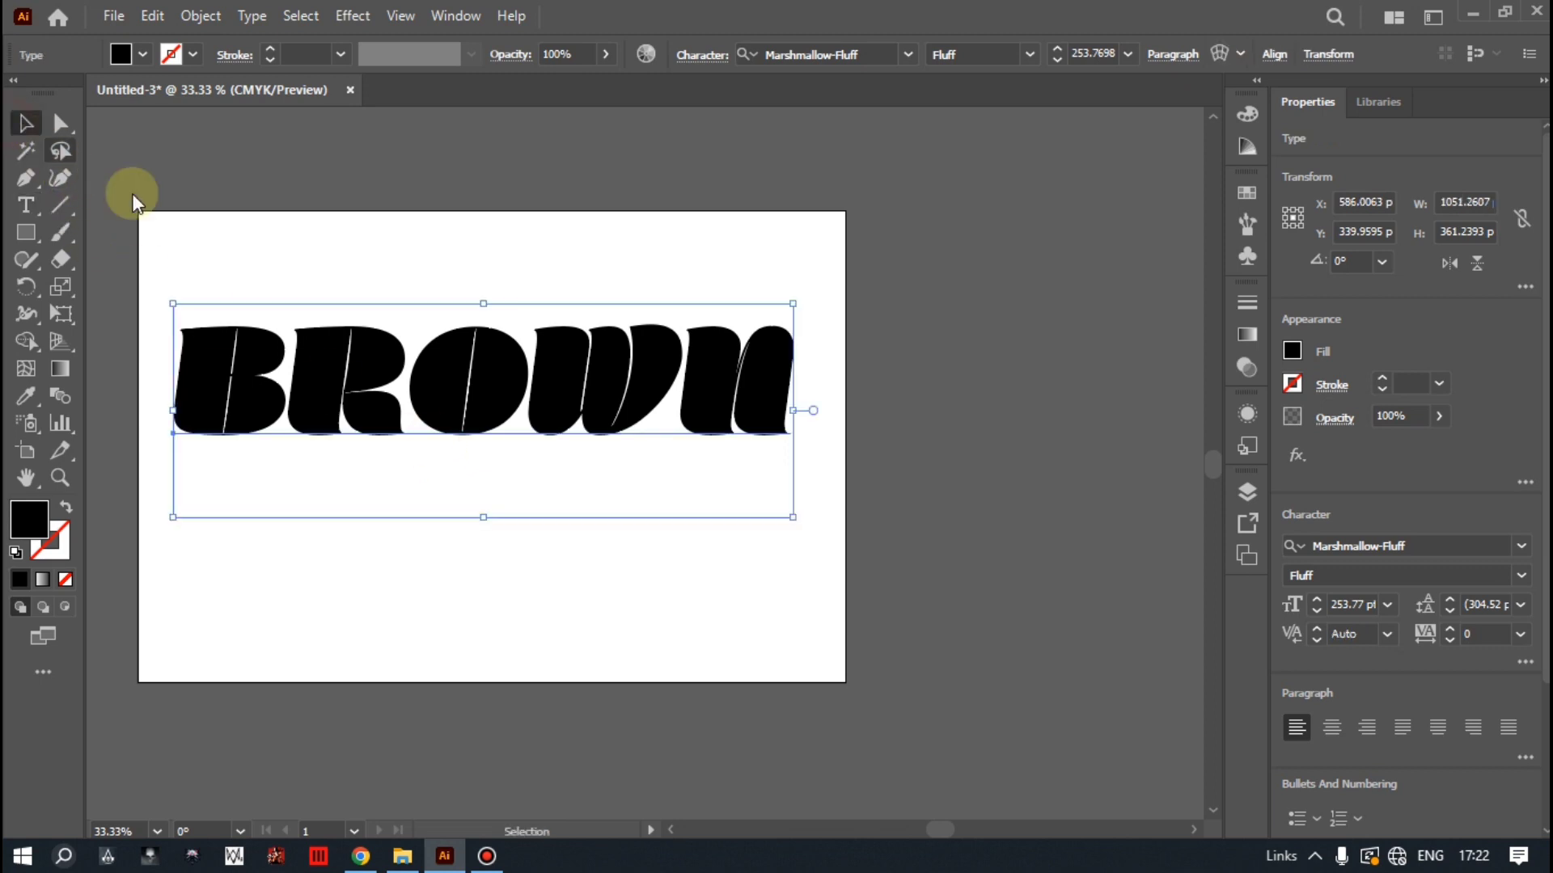
left_click_drag(502, 370, 500, 430)
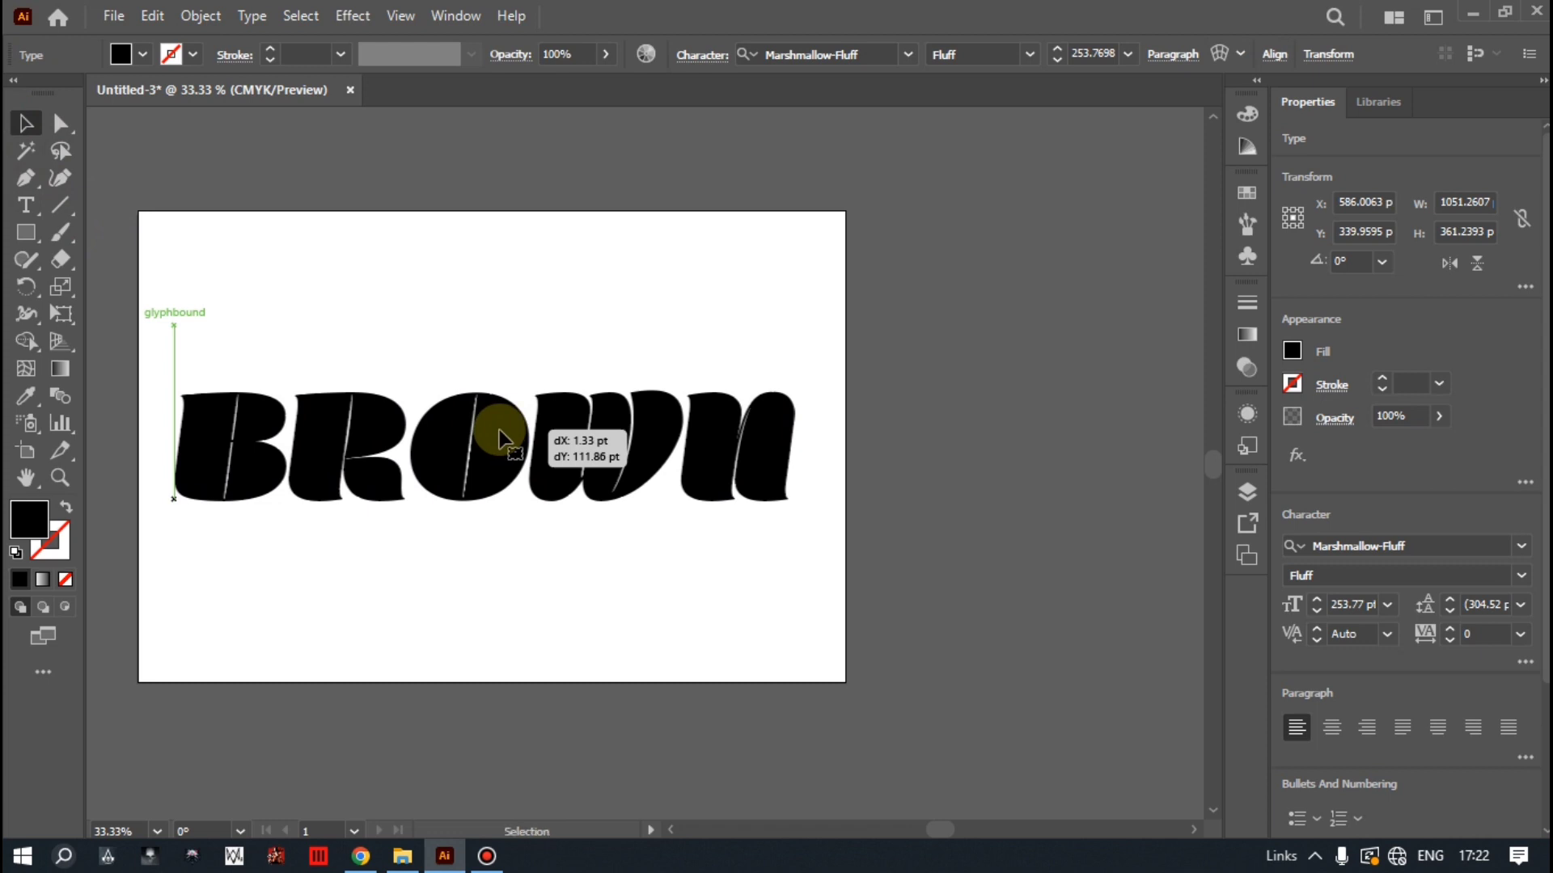
left_click_drag(800, 586, 813, 599)
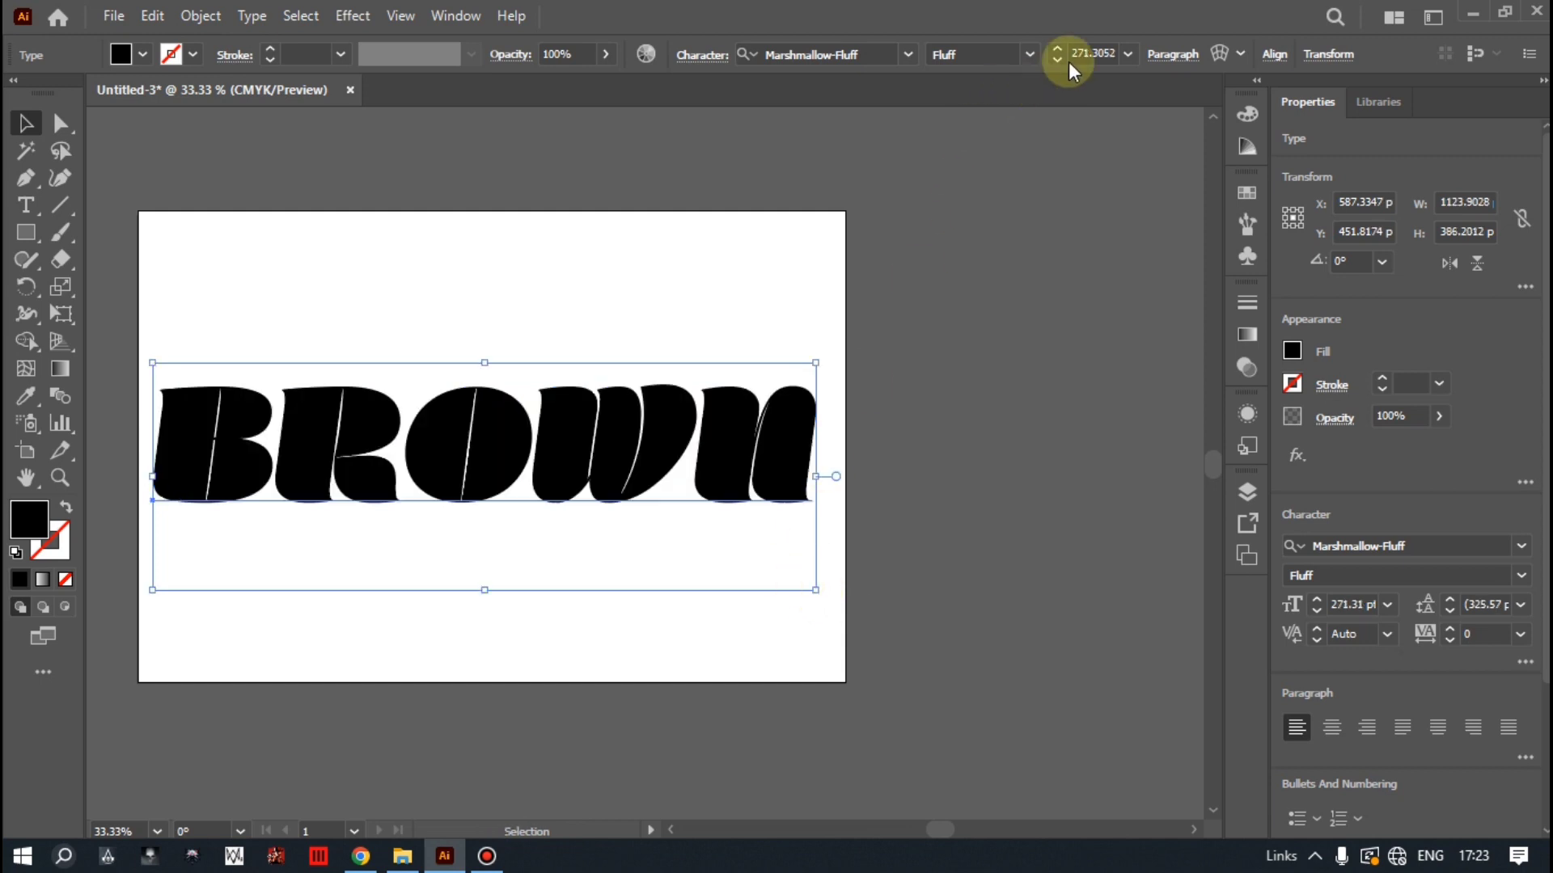
left_click(1273, 54)
left_click(1061, 119)
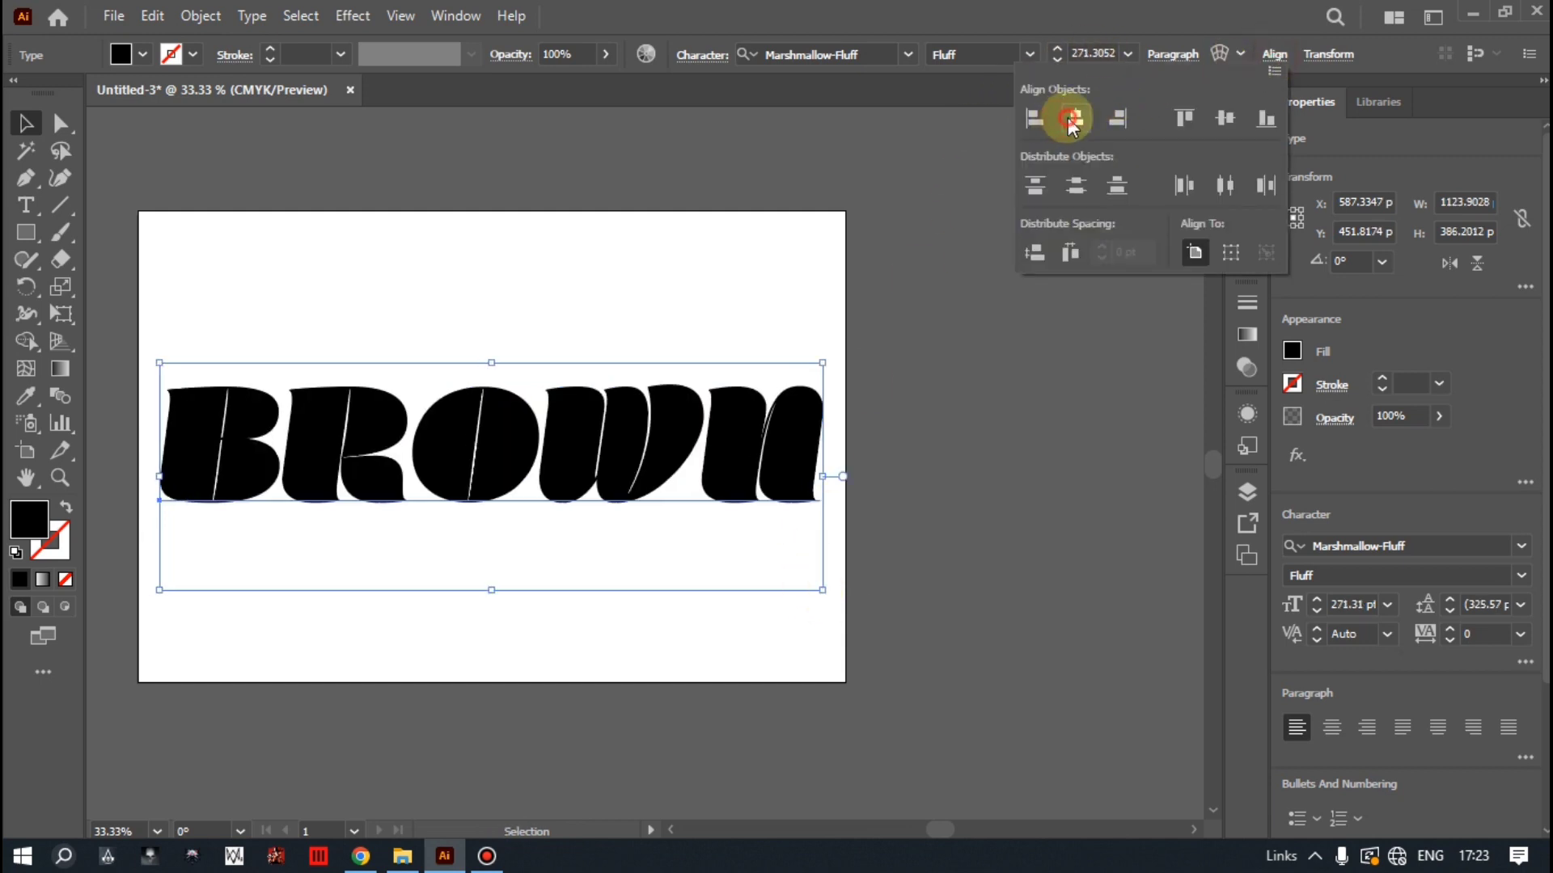
left_click(1227, 120)
left_click(908, 263)
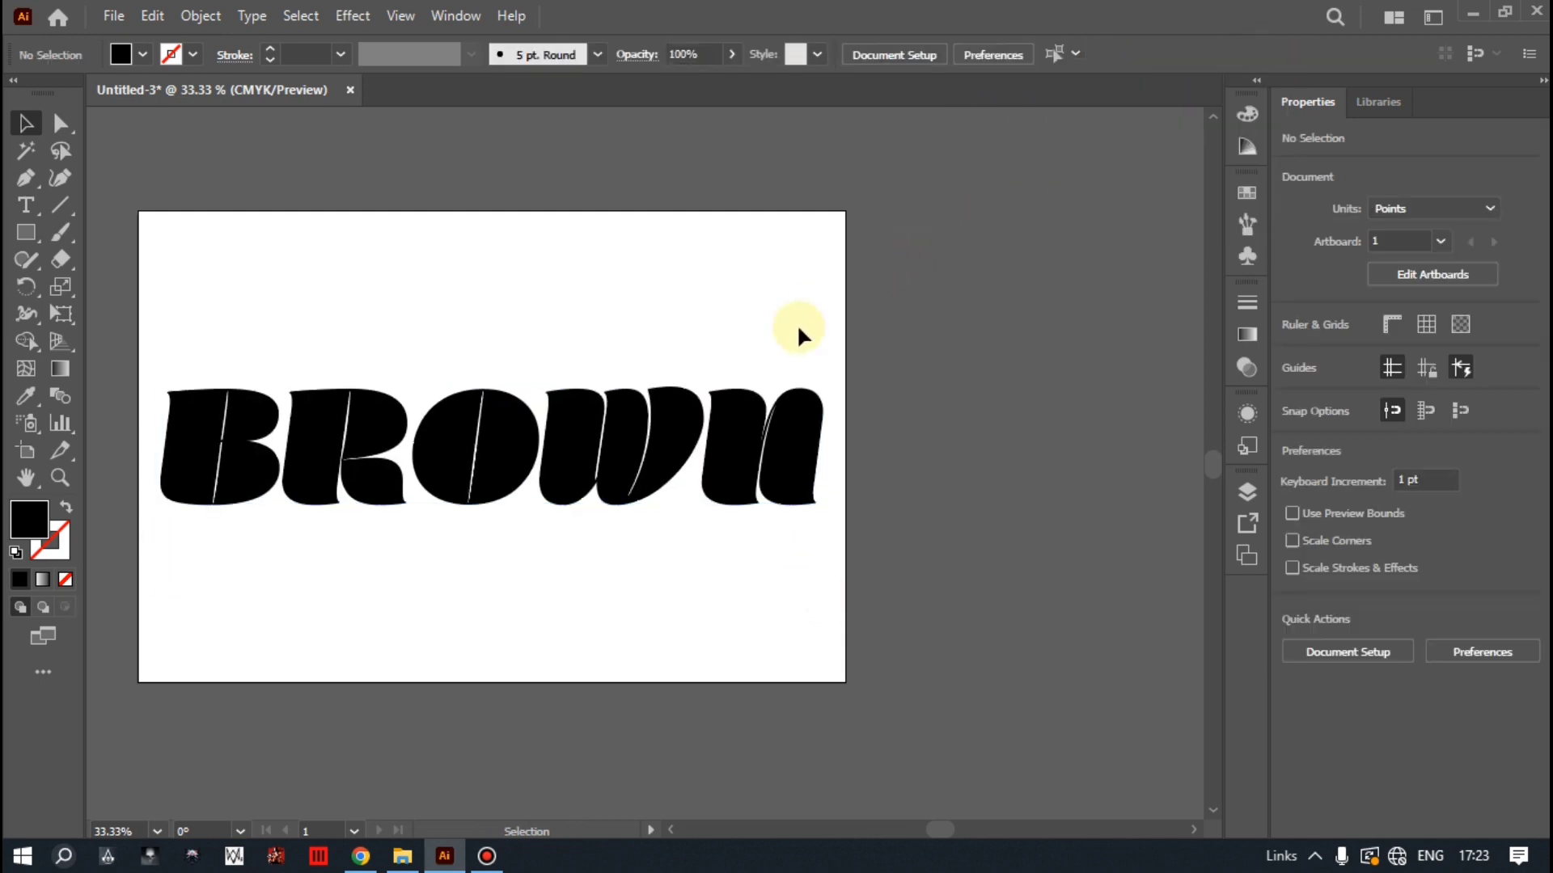
- Shrink the BROWN text slightly to 260.16 pt and re-centre it on the artboard
left_click(755, 445)
left_click_drag(824, 591, 809, 587)
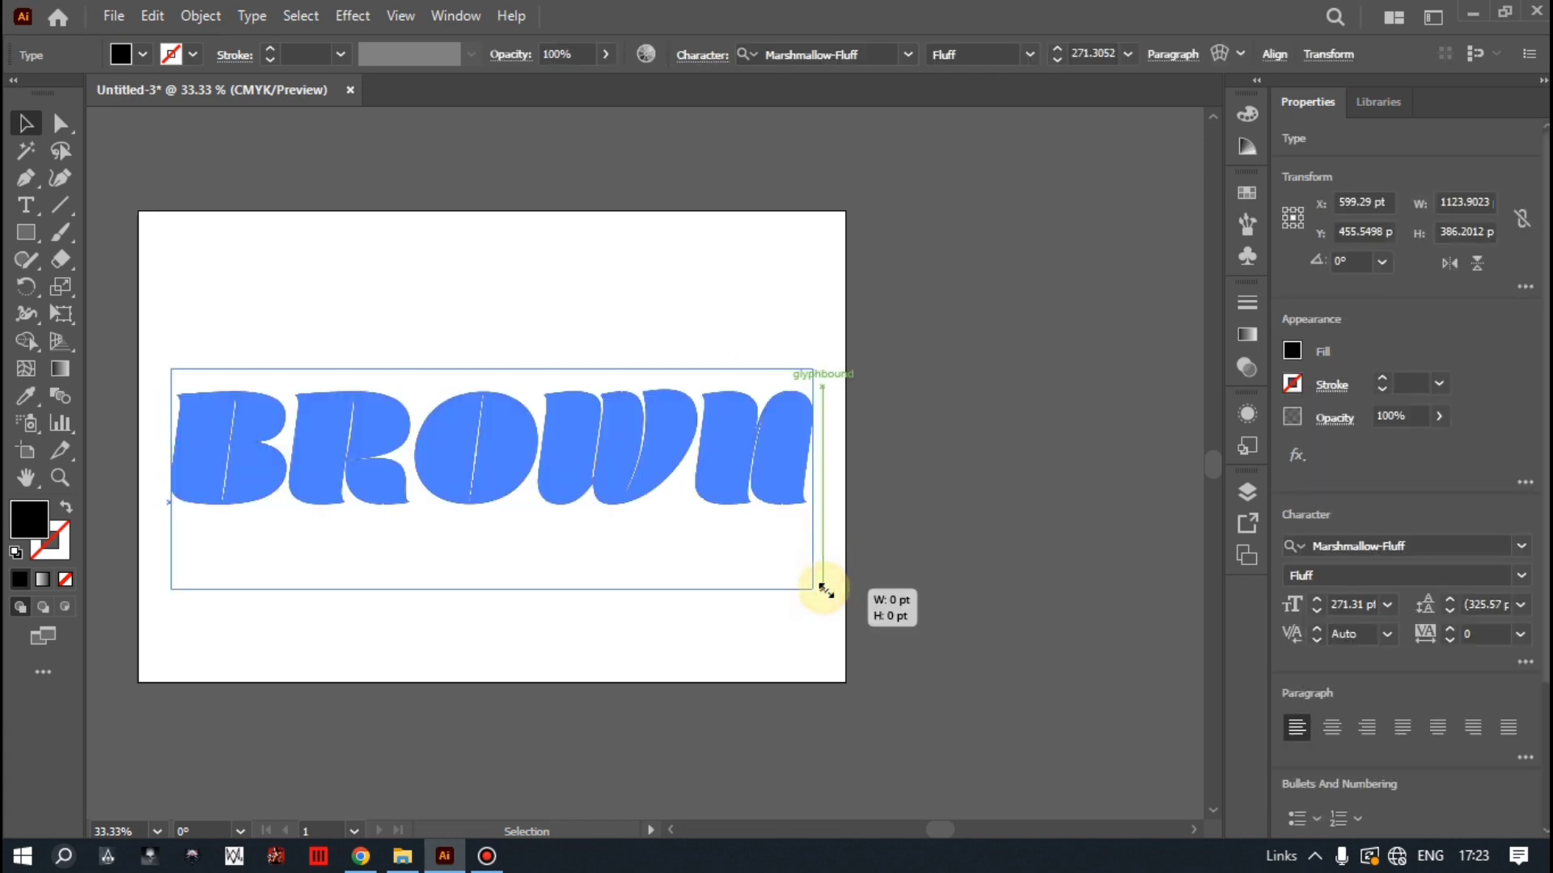
left_click(1274, 54)
left_click(1076, 118)
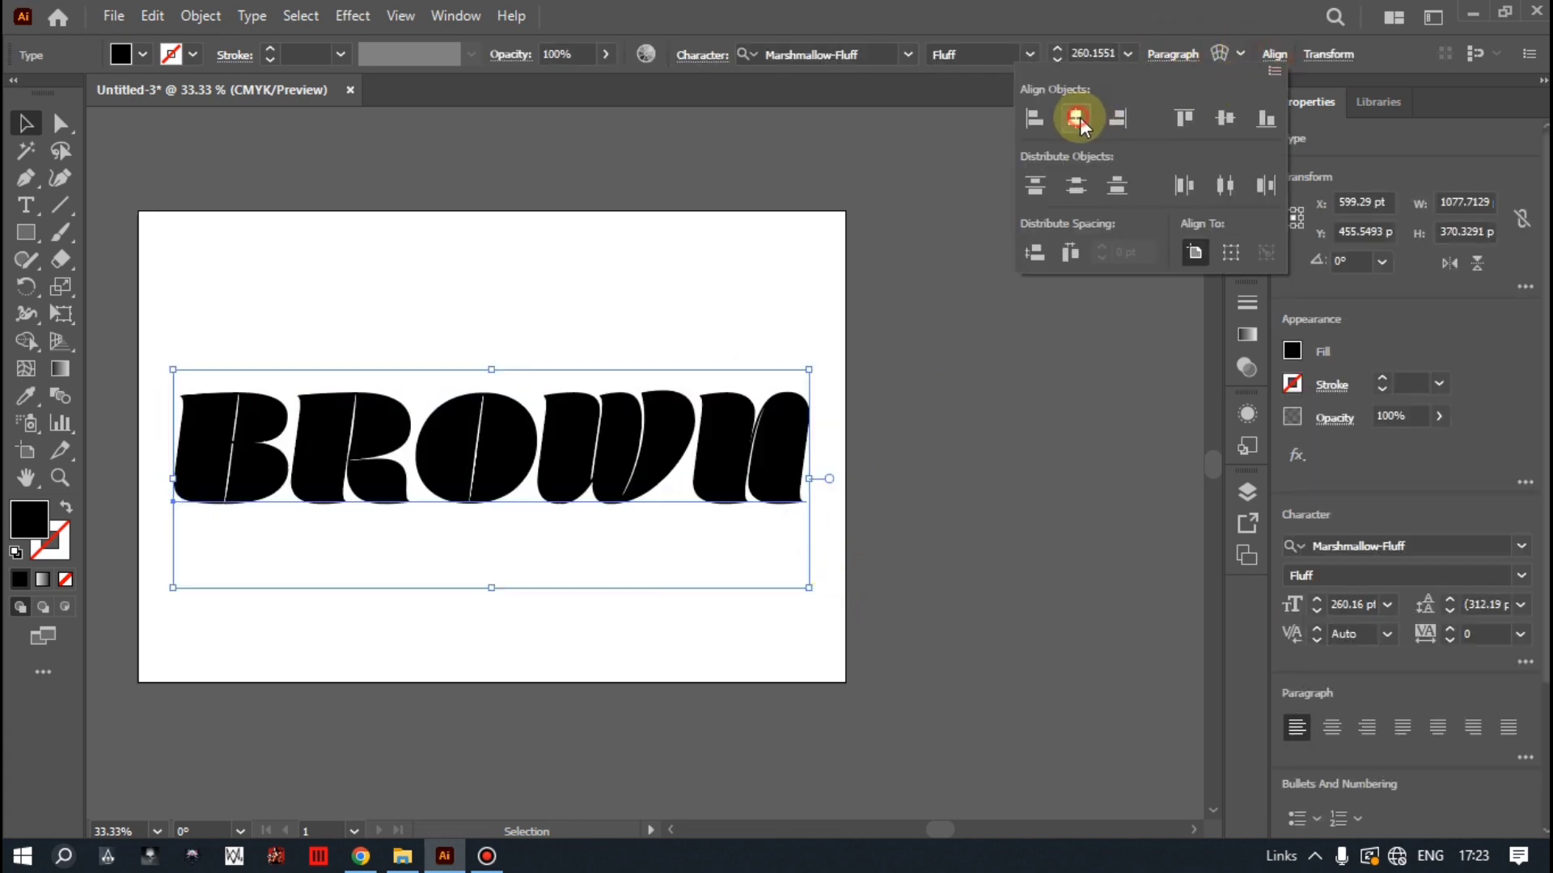
left_click(1225, 118)
left_click(547, 324)
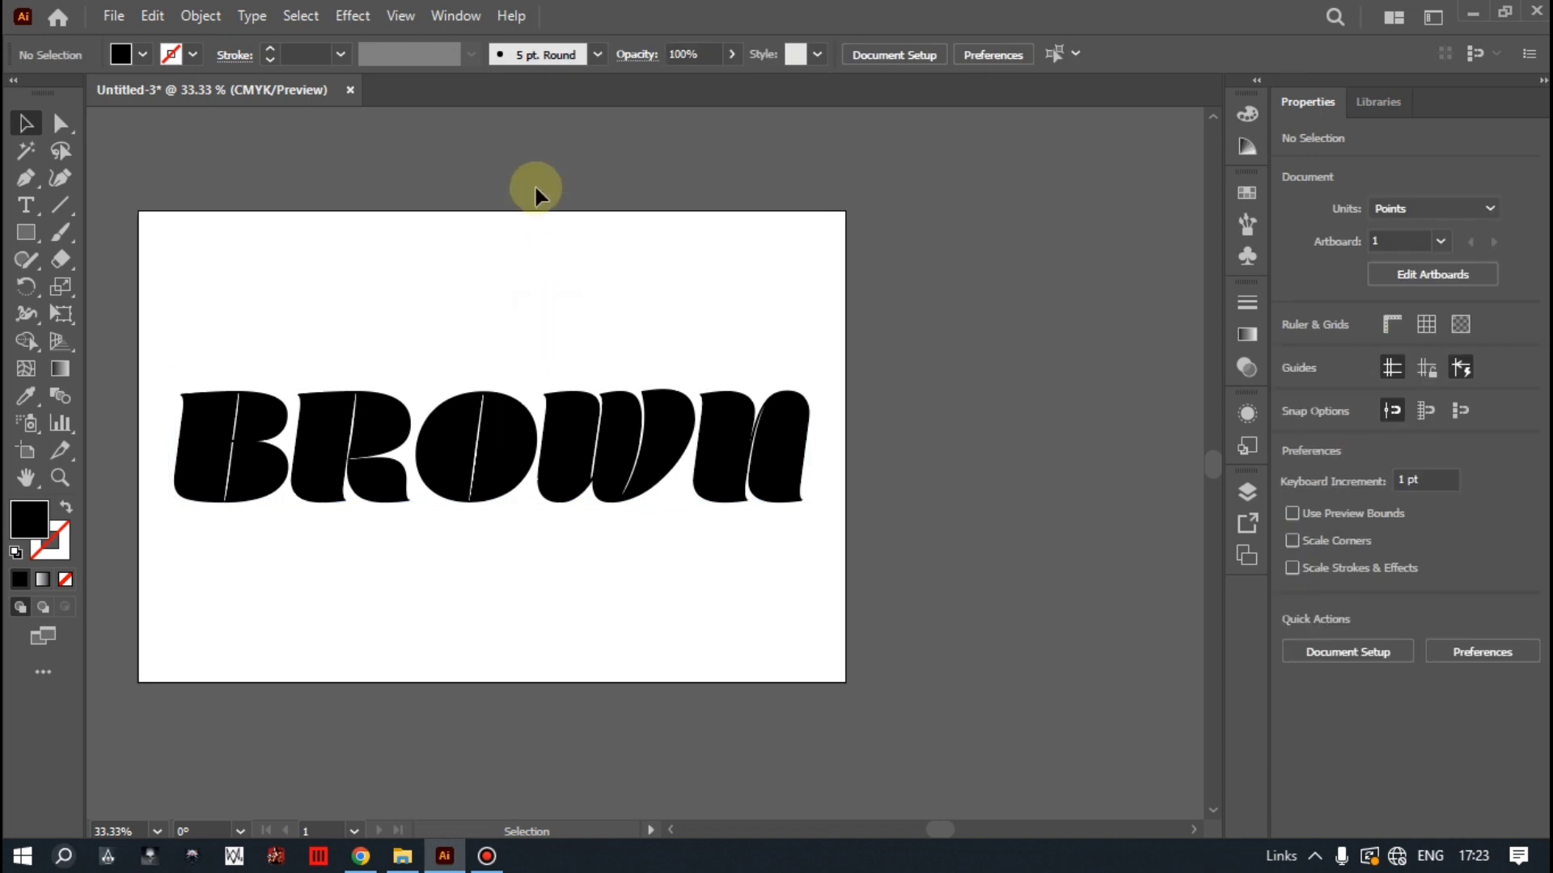
left_click(443, 479)
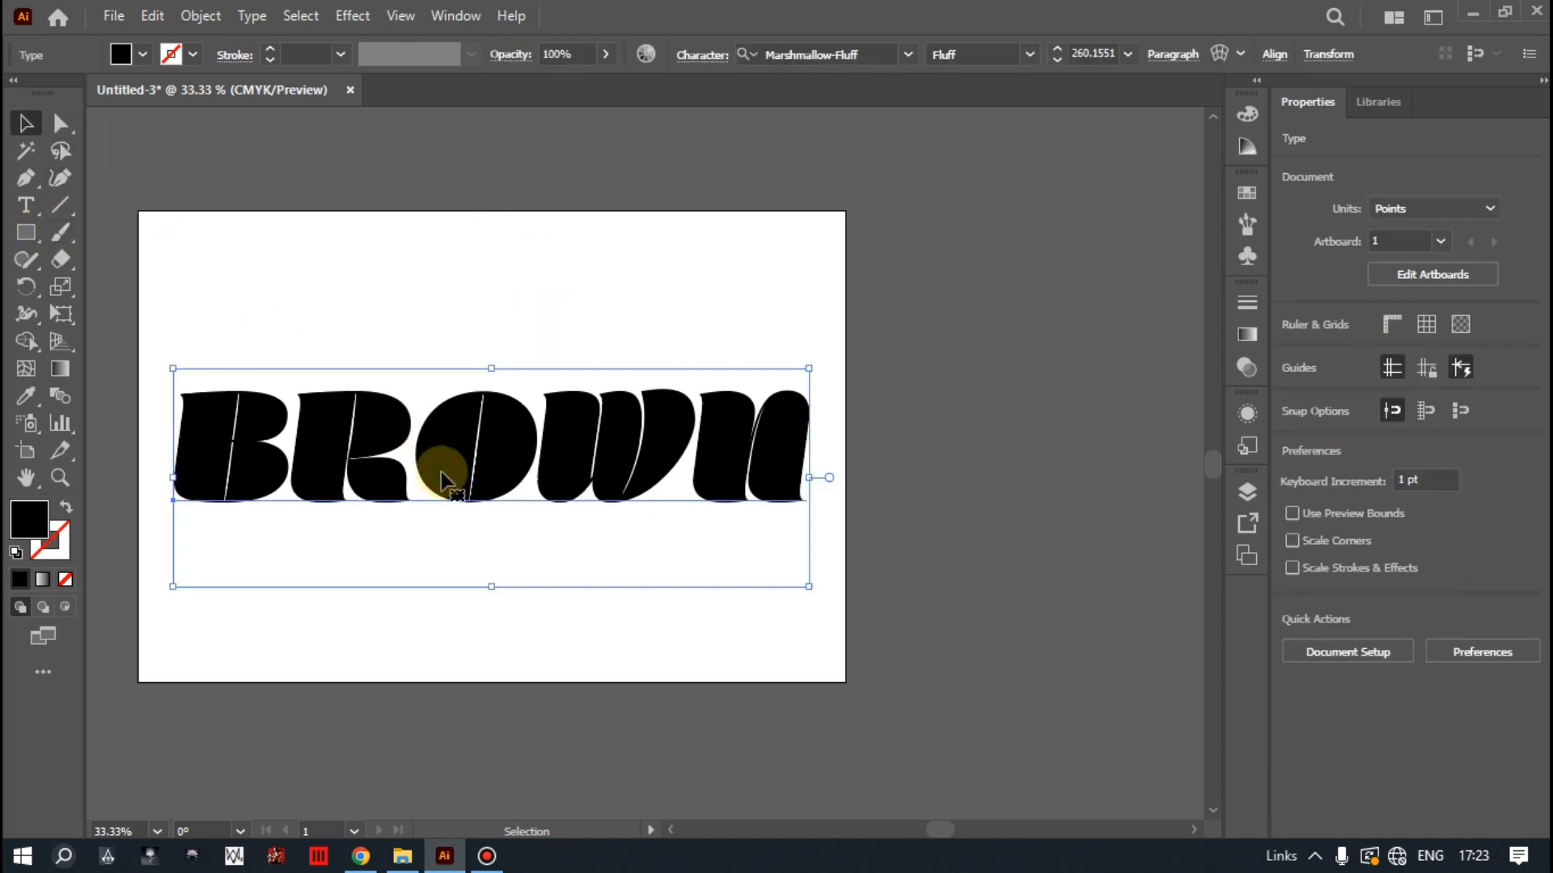
- Fill the BROWN lettering with an orange swatch instead of black
left_click(143, 54)
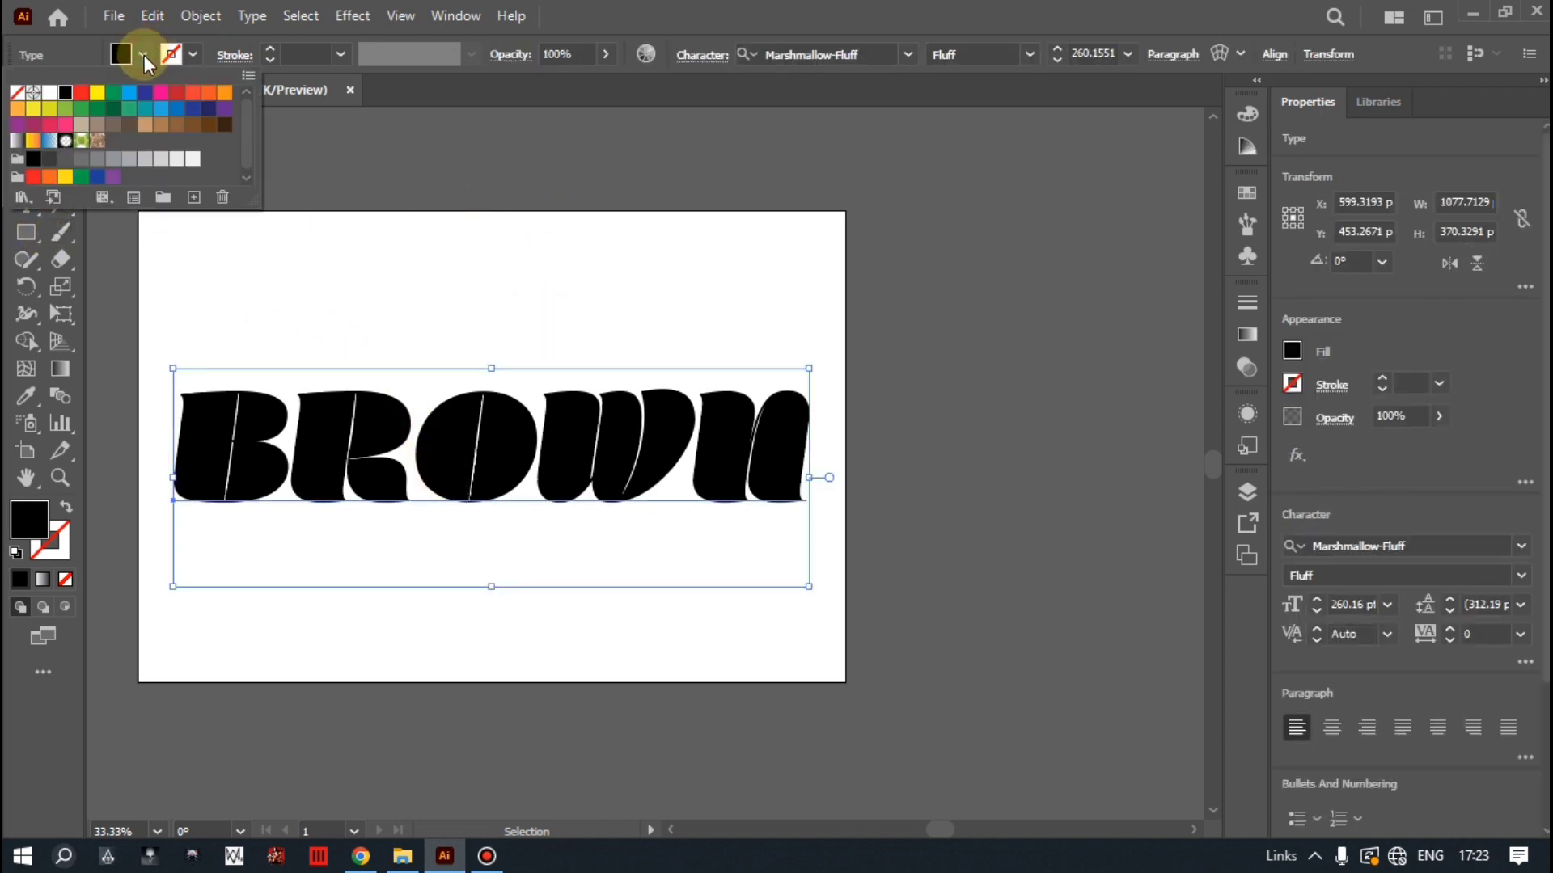
left_click(224, 94)
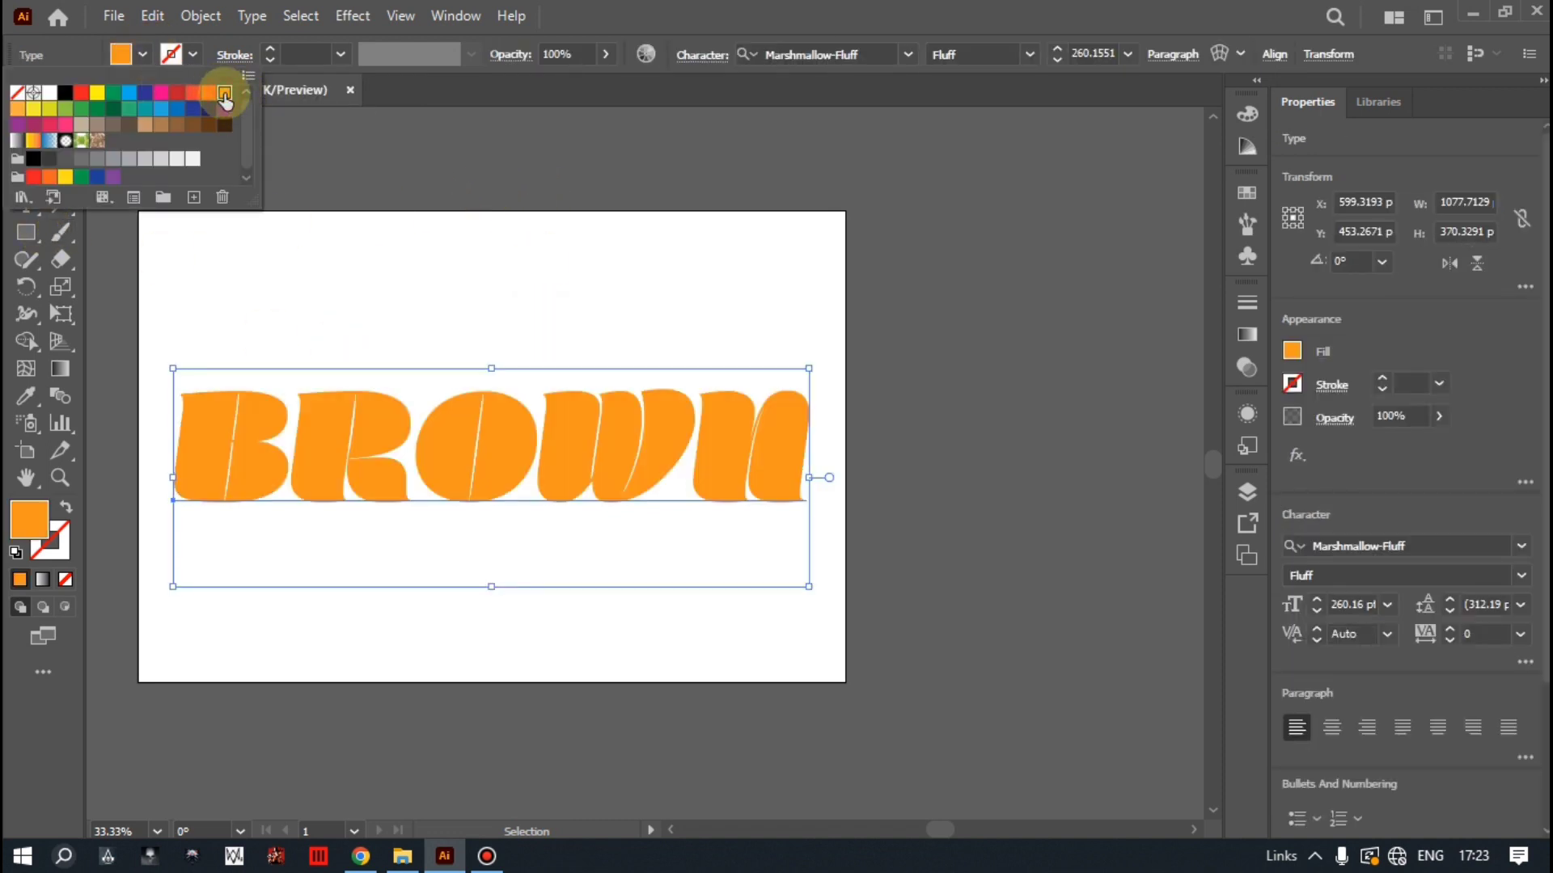
left_click(354, 335)
left_click(566, 455)
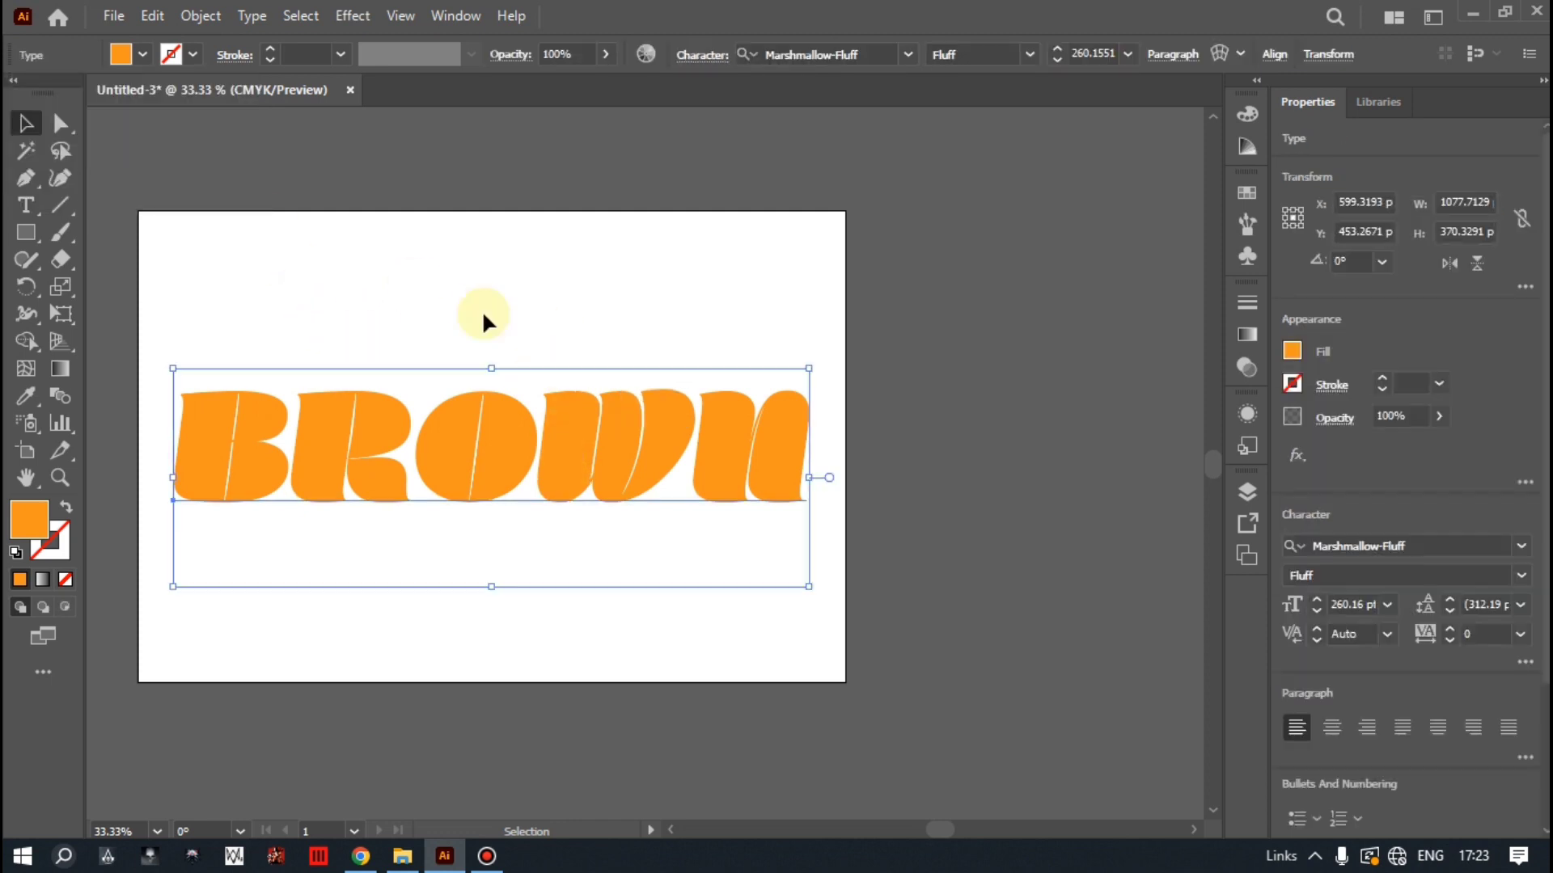
left_click(364, 22)
mouse_move(414, 146)
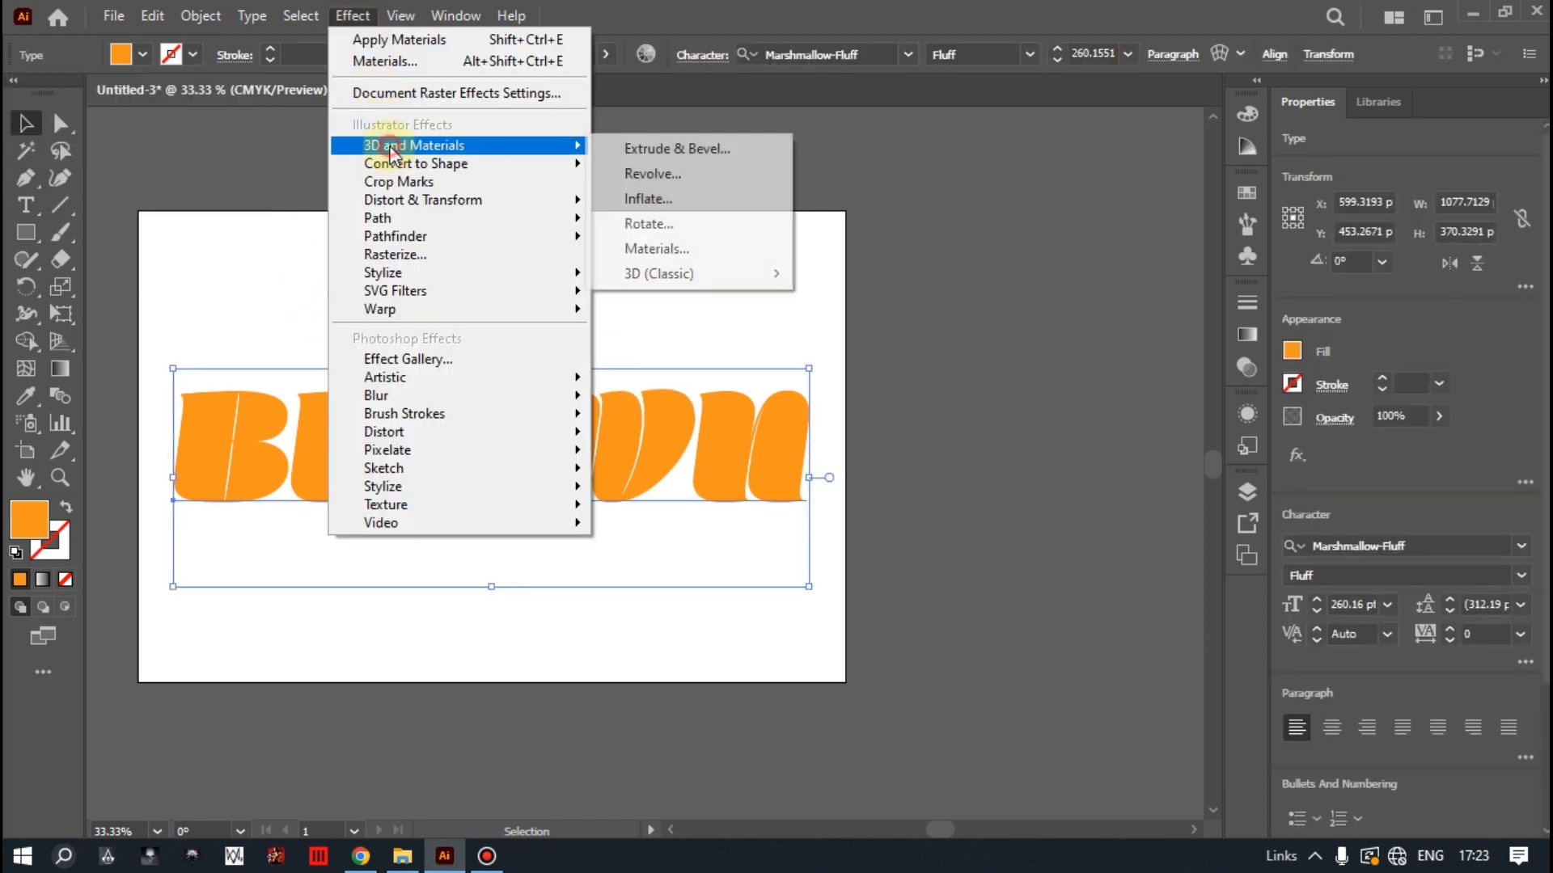
- Apply a 3D and Materials Inflate shape to the lettering, with Inflate both sides on
left_click(638, 246)
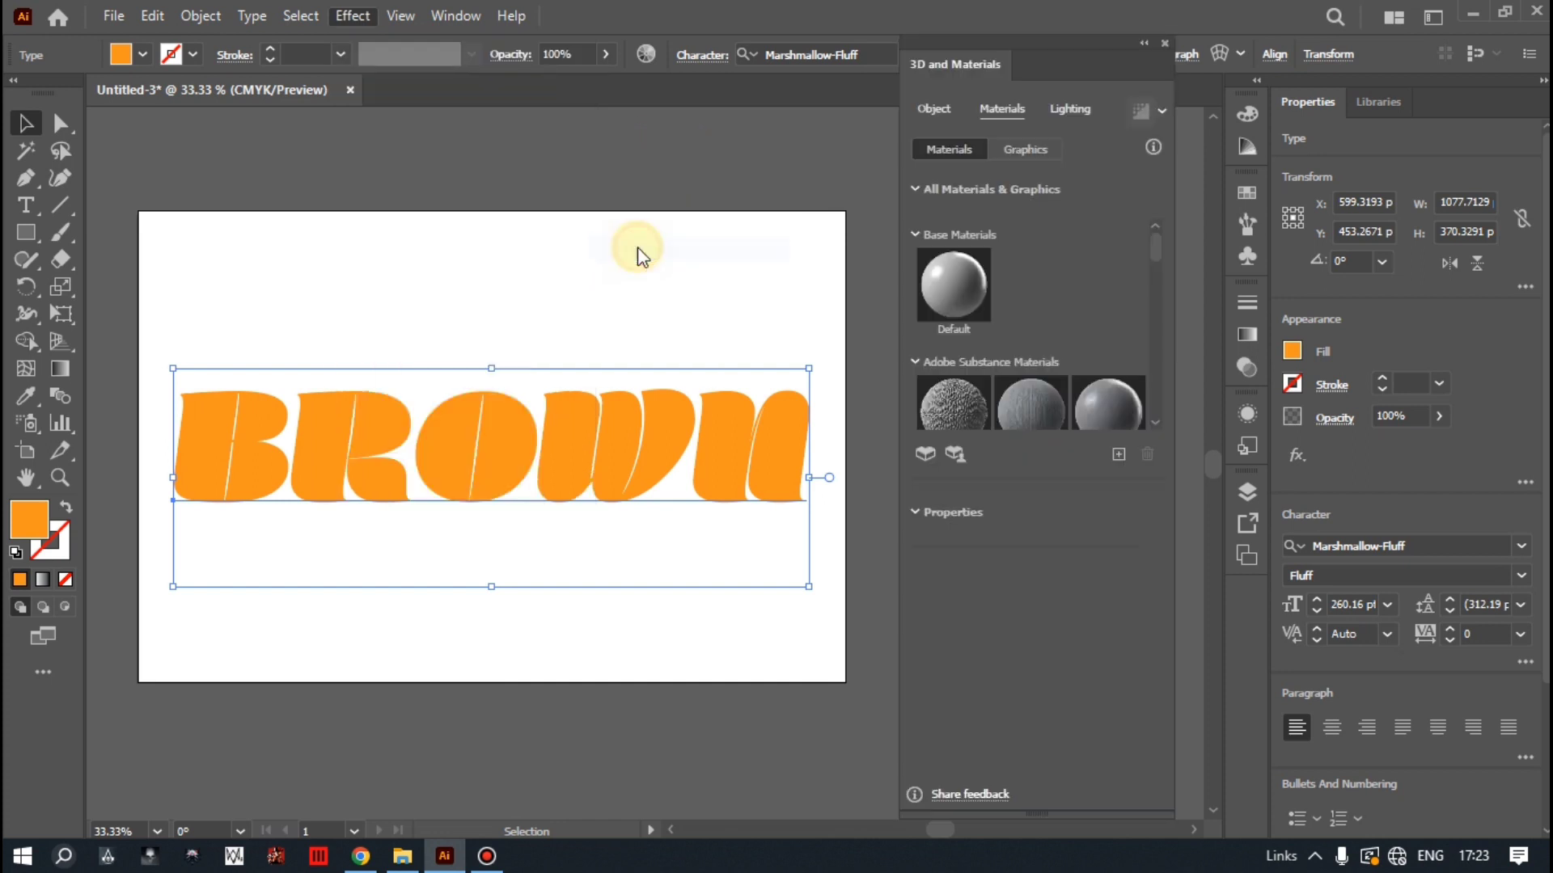
left_click(933, 110)
left_click(1118, 193)
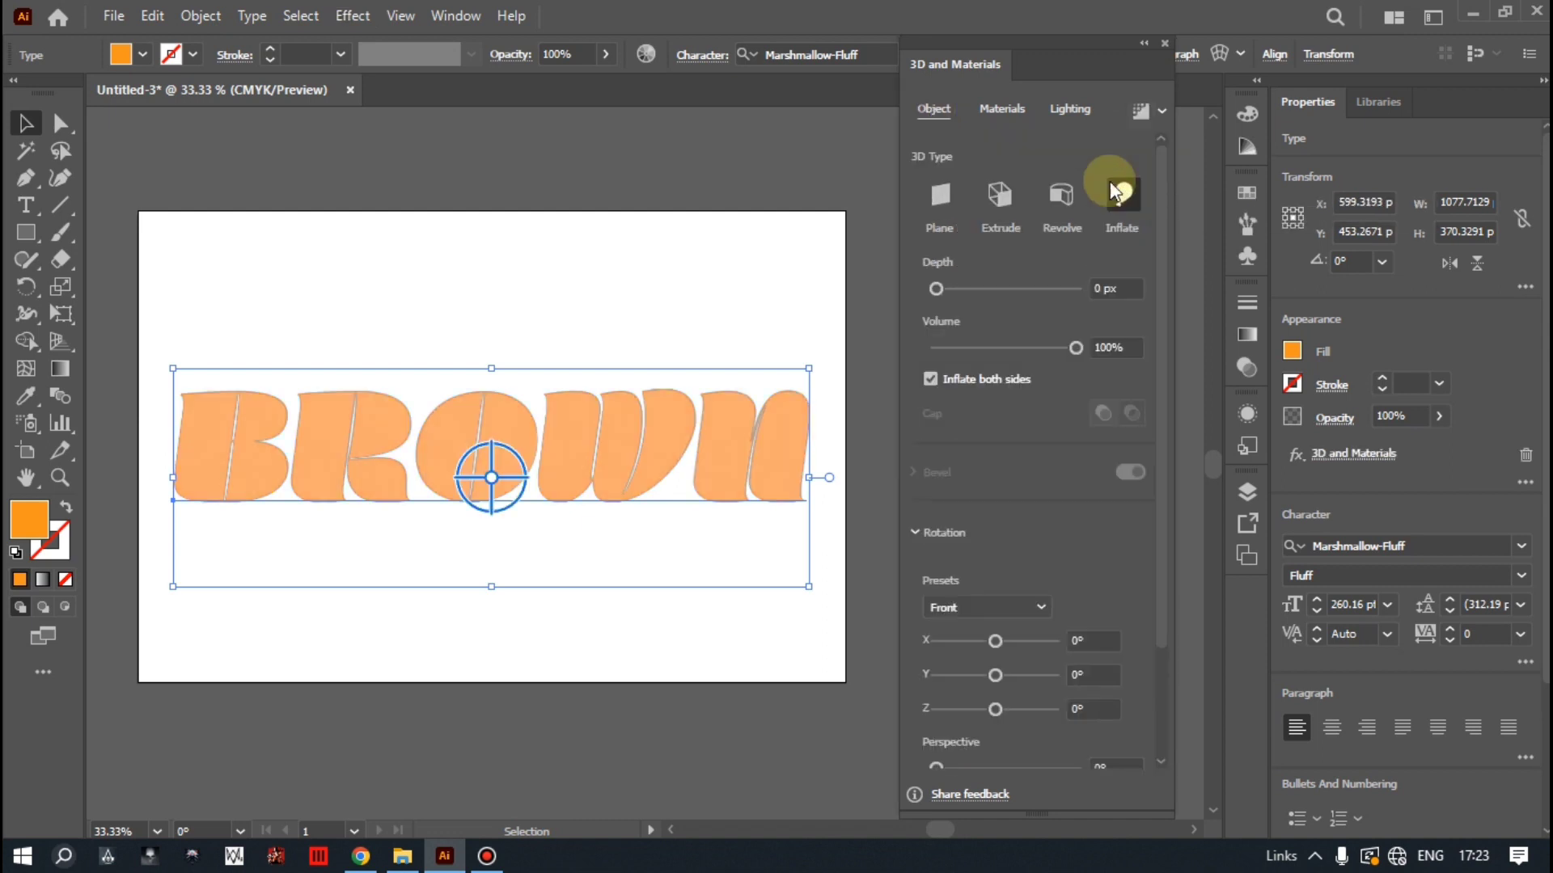
left_click(939, 275)
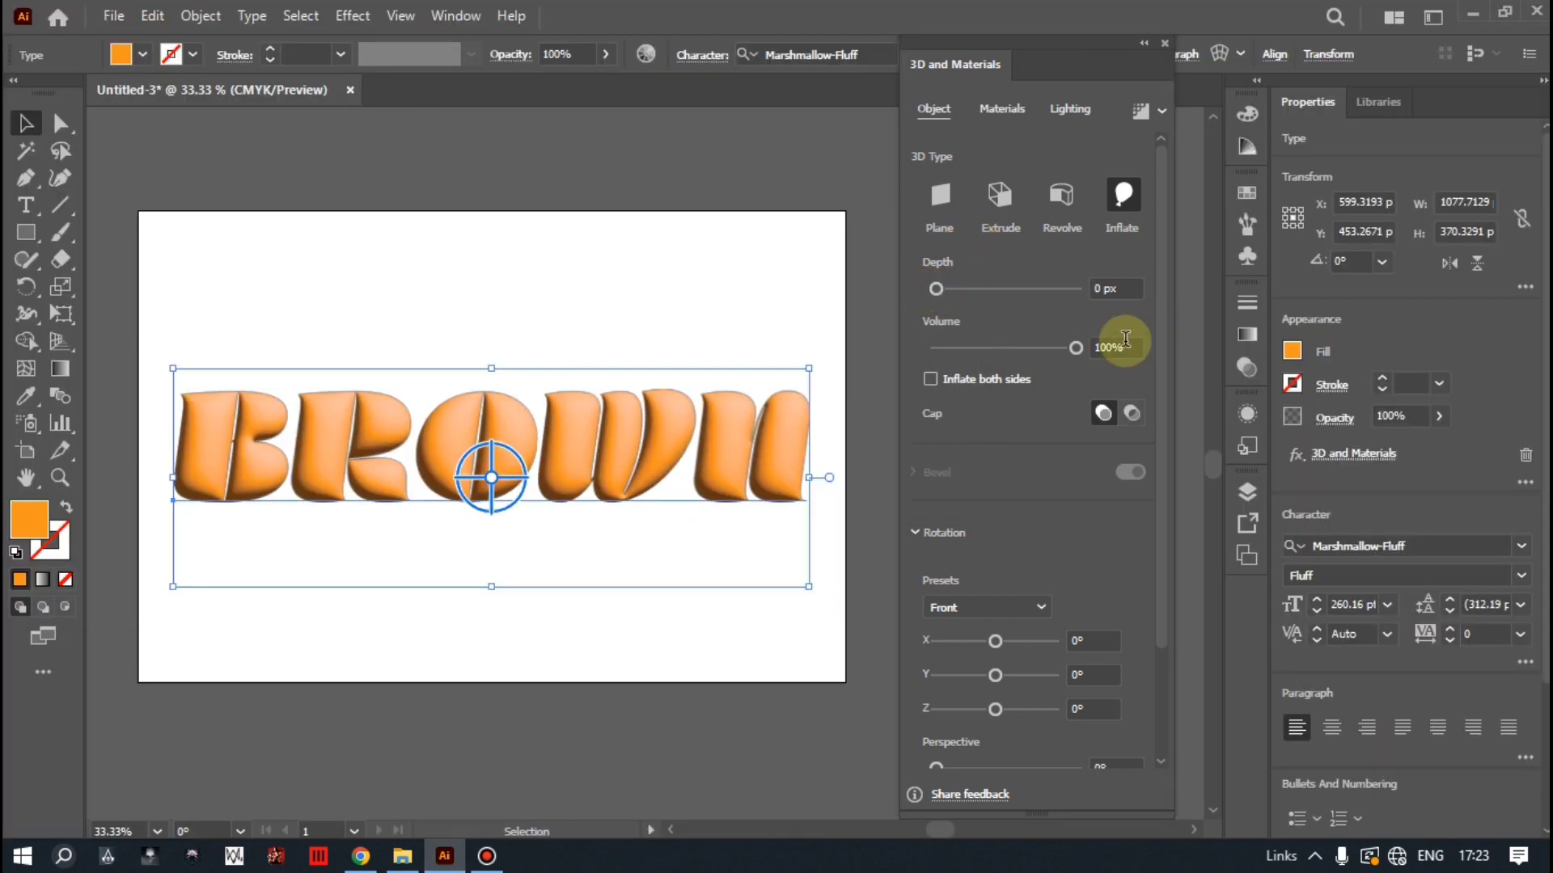
left_click(933, 380)
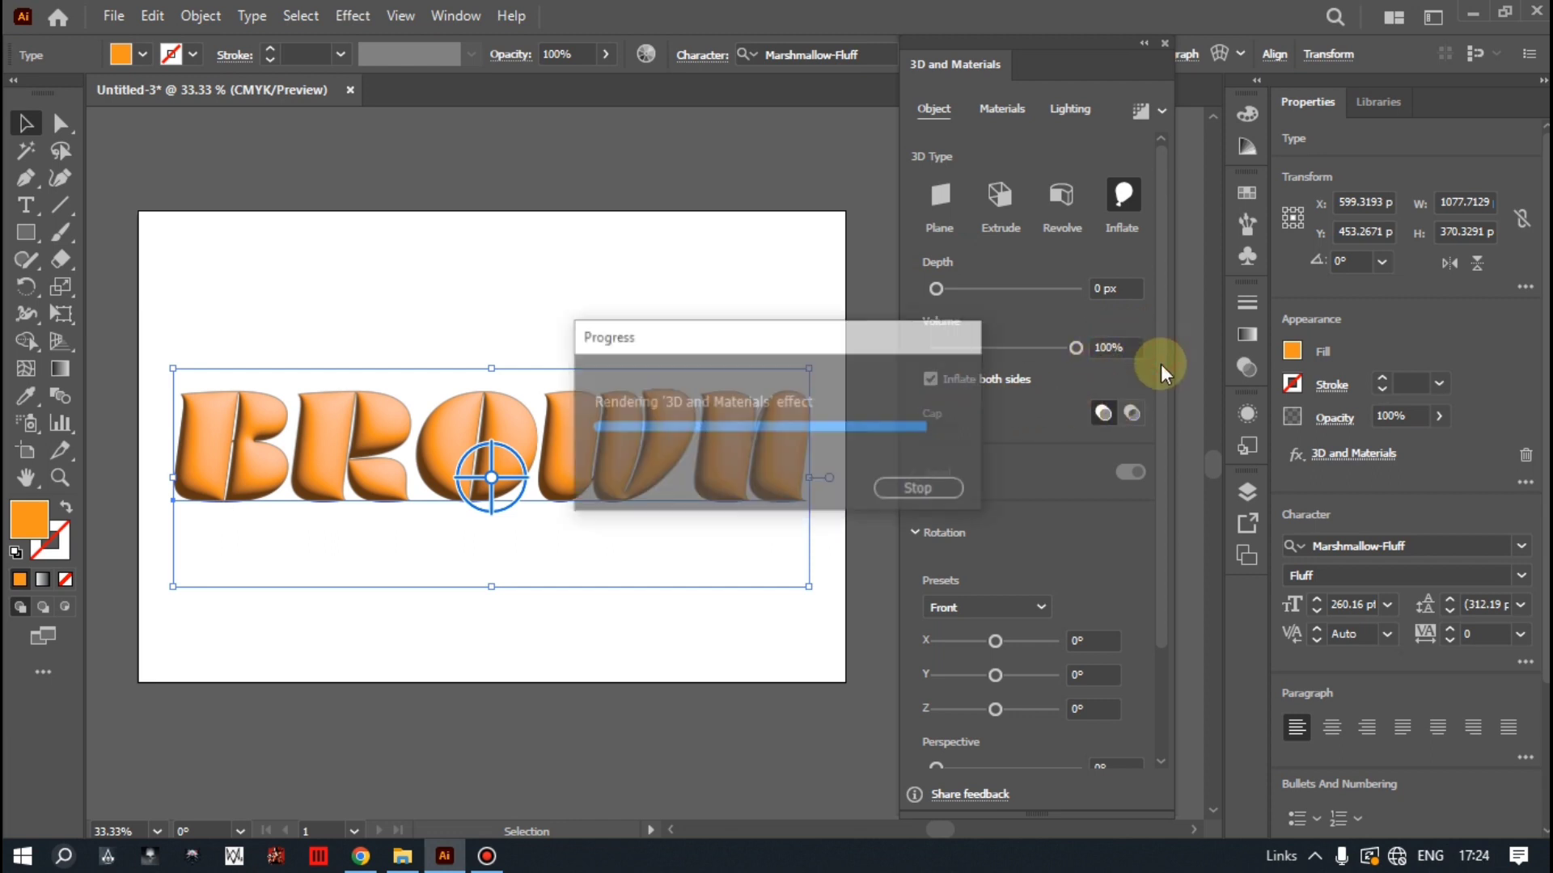
- Set the 3D object's Y rotation to -15°
left_click_drag(1163, 367, 1152, 501)
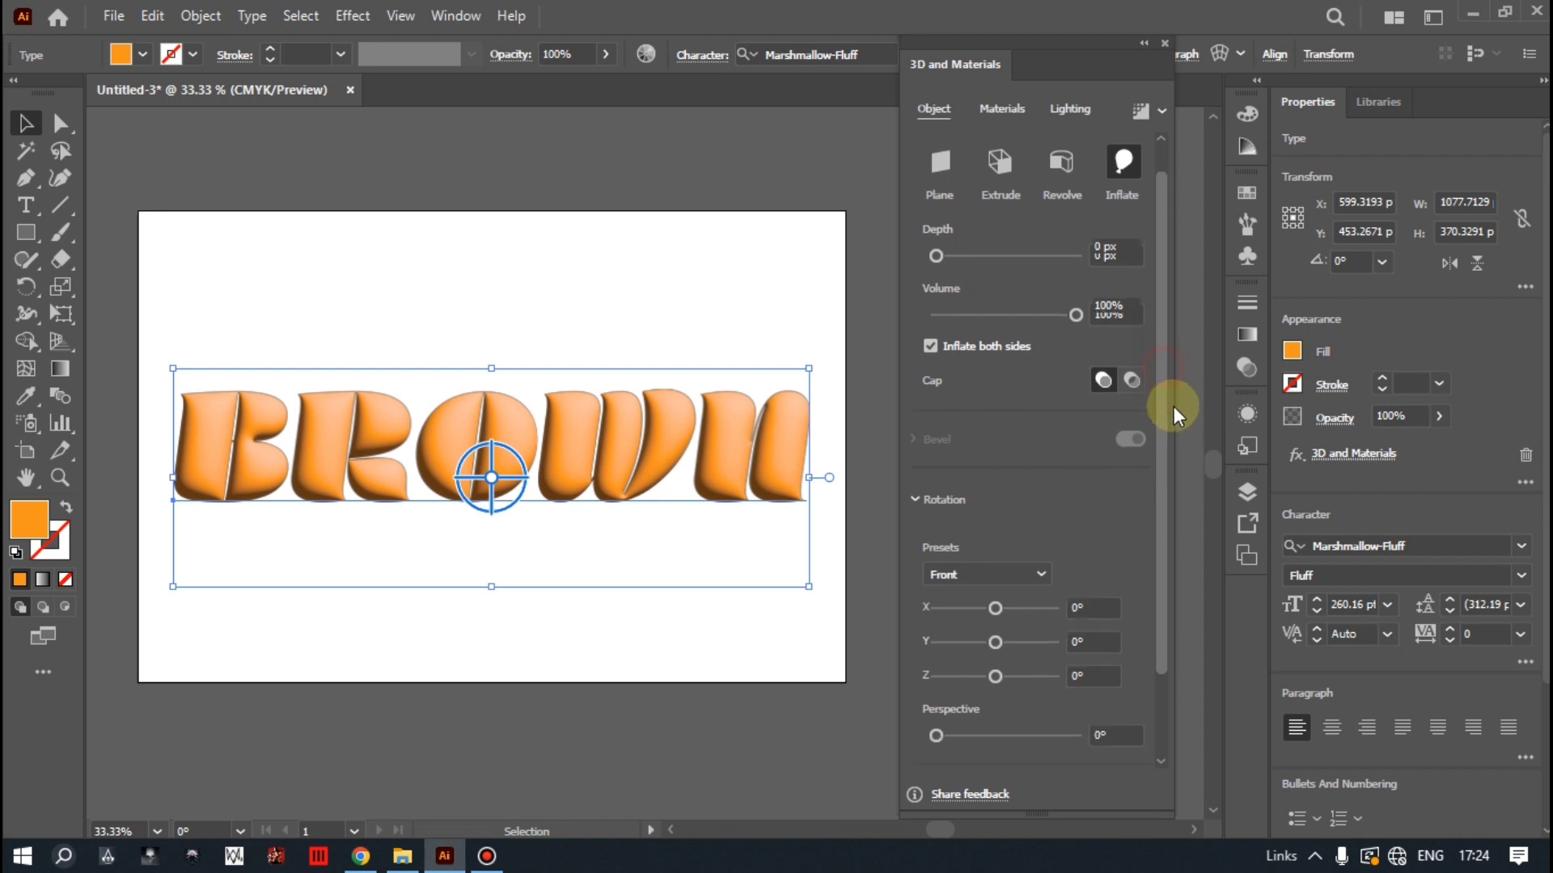
left_click(1096, 540)
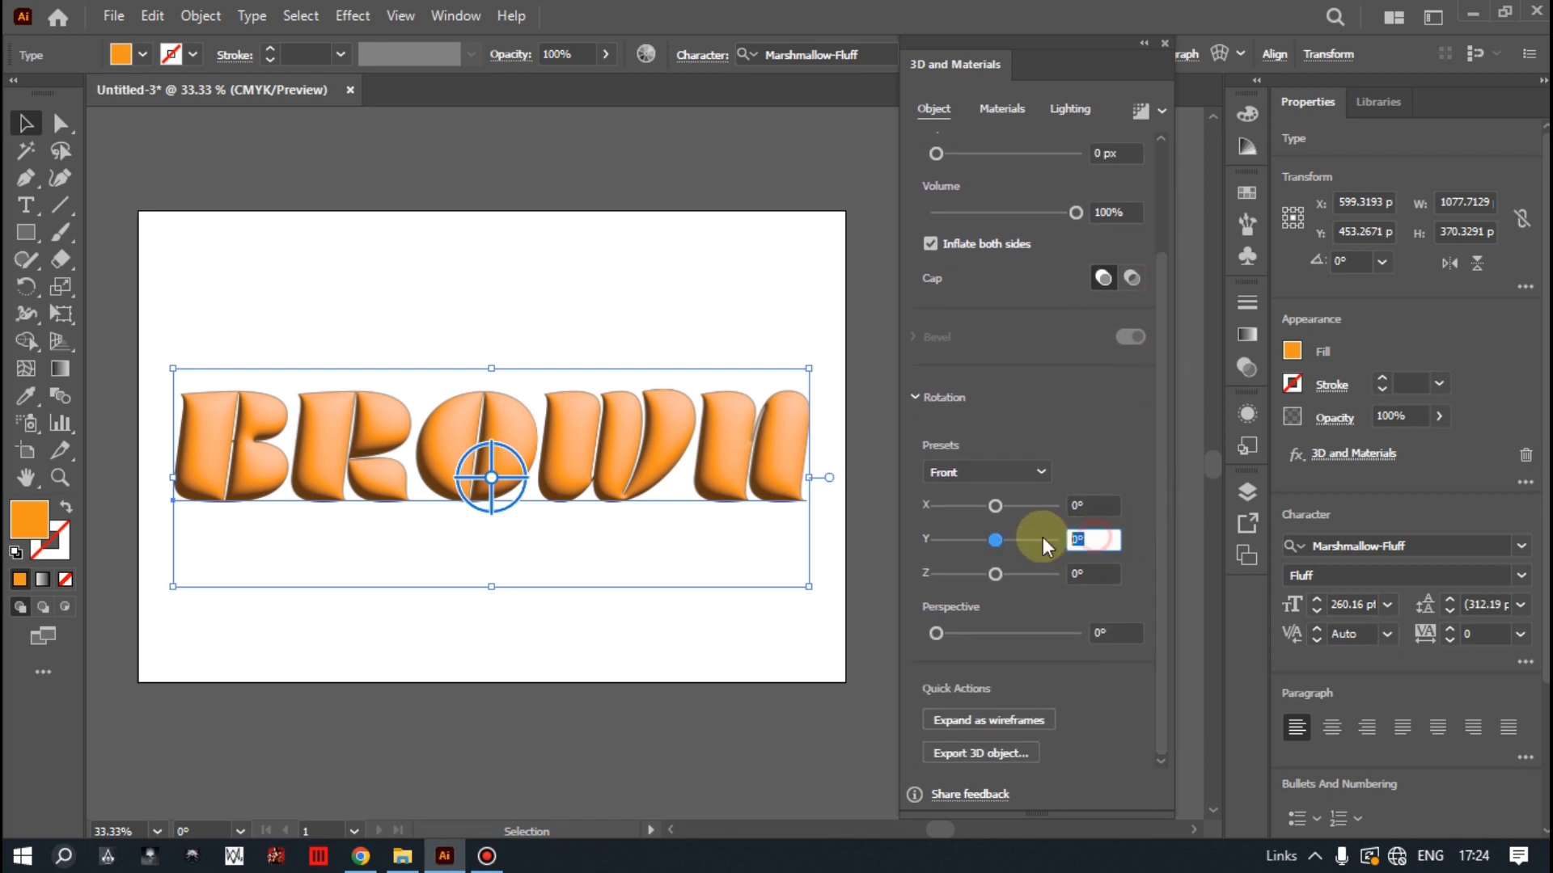
type("-1")
type("5")
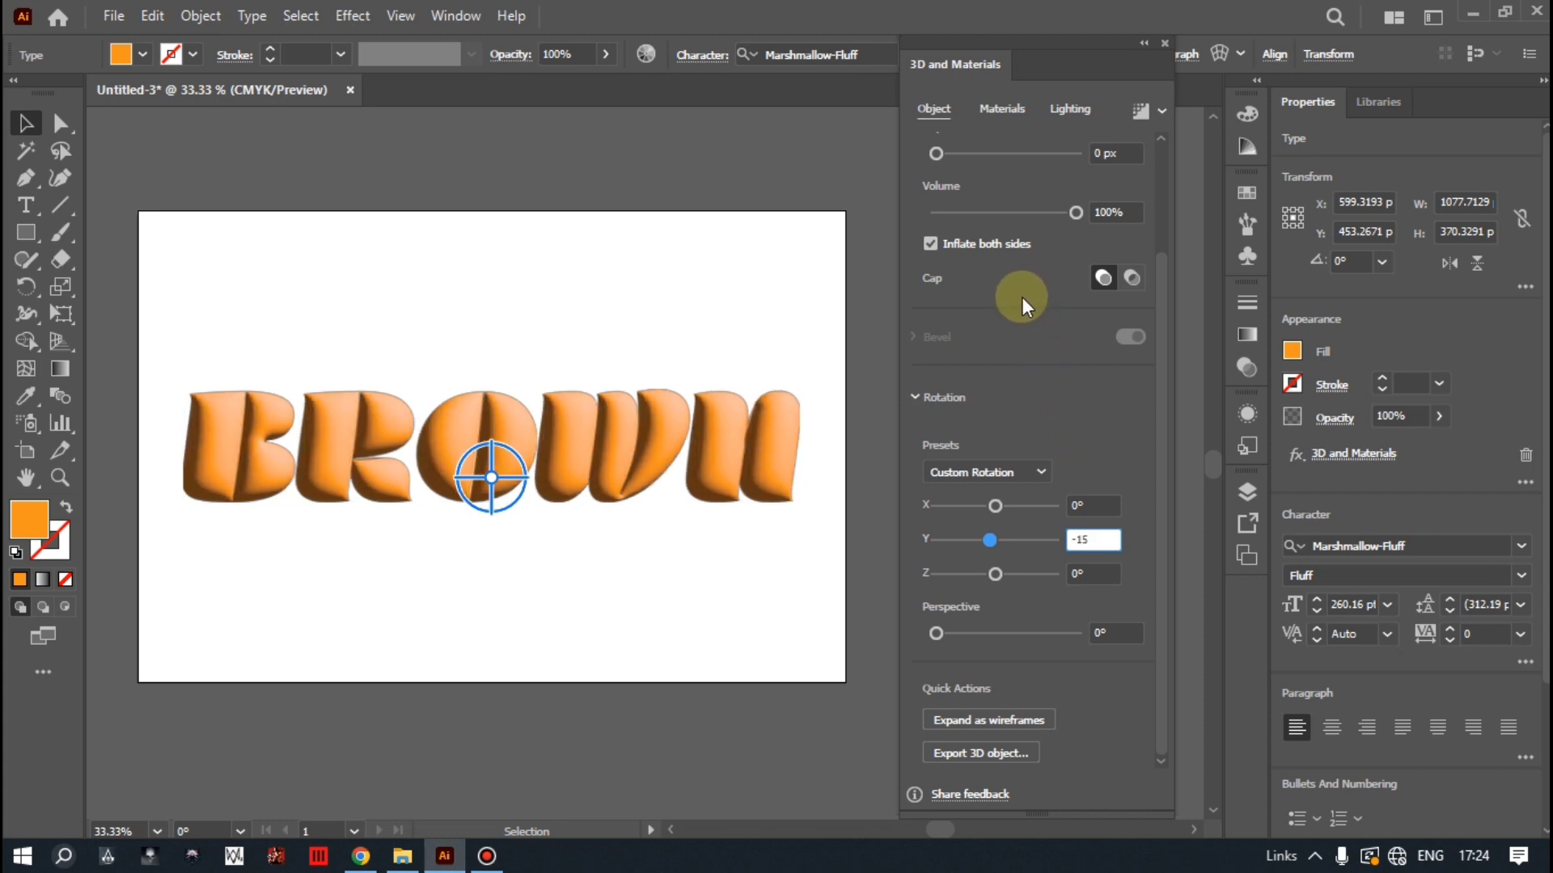
- Lower the material Roughness to 0 for a glossy surface and enter a Metallic value
left_click(999, 110)
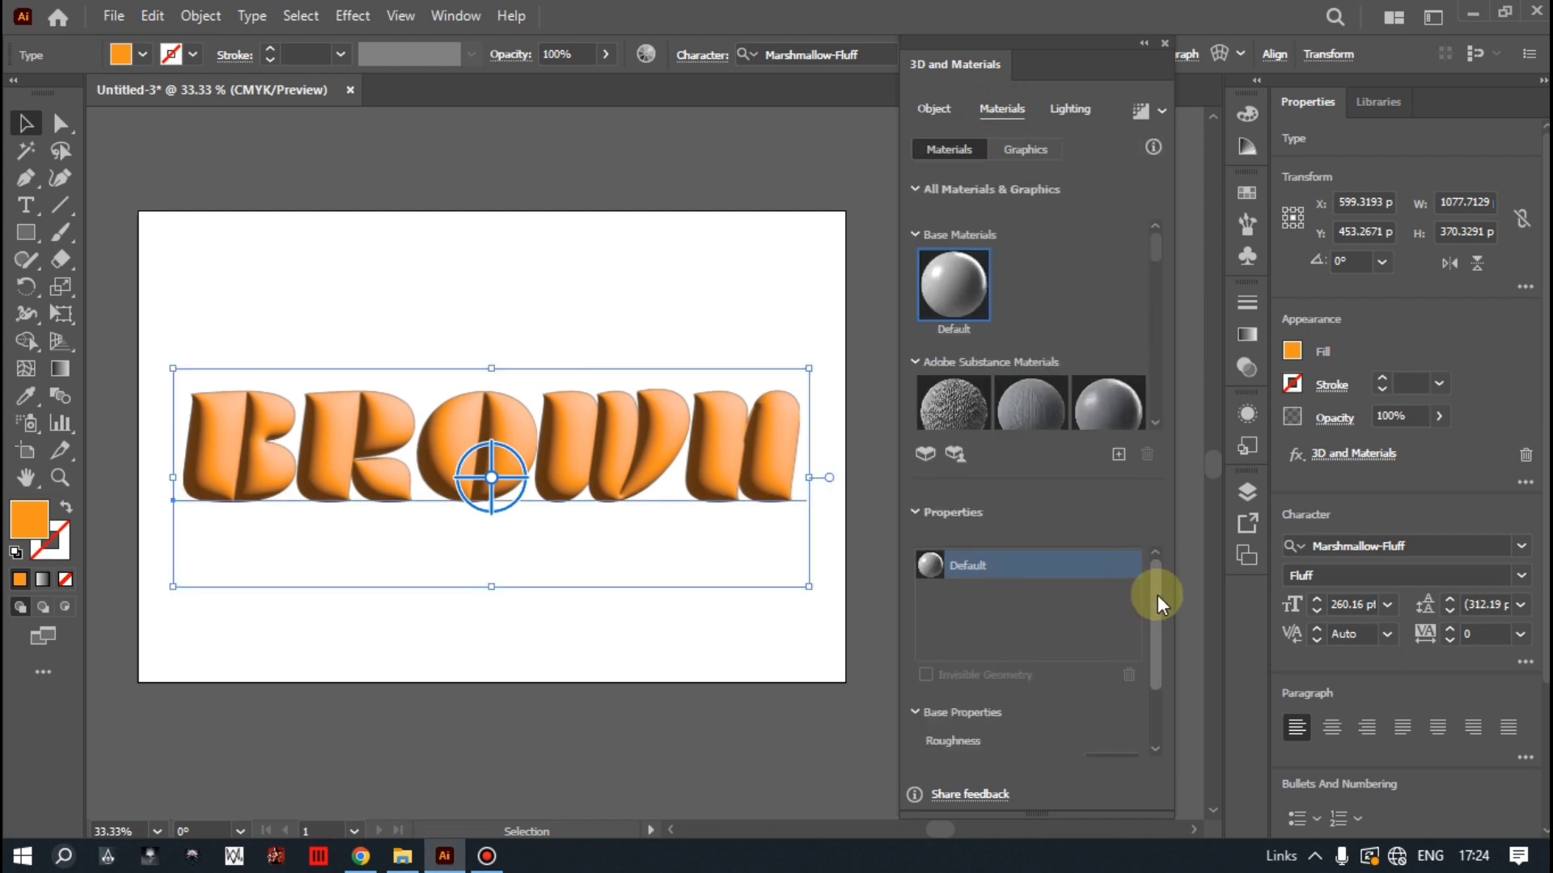
left_click_drag(1158, 595, 1153, 674)
left_click_drag(982, 678, 909, 677)
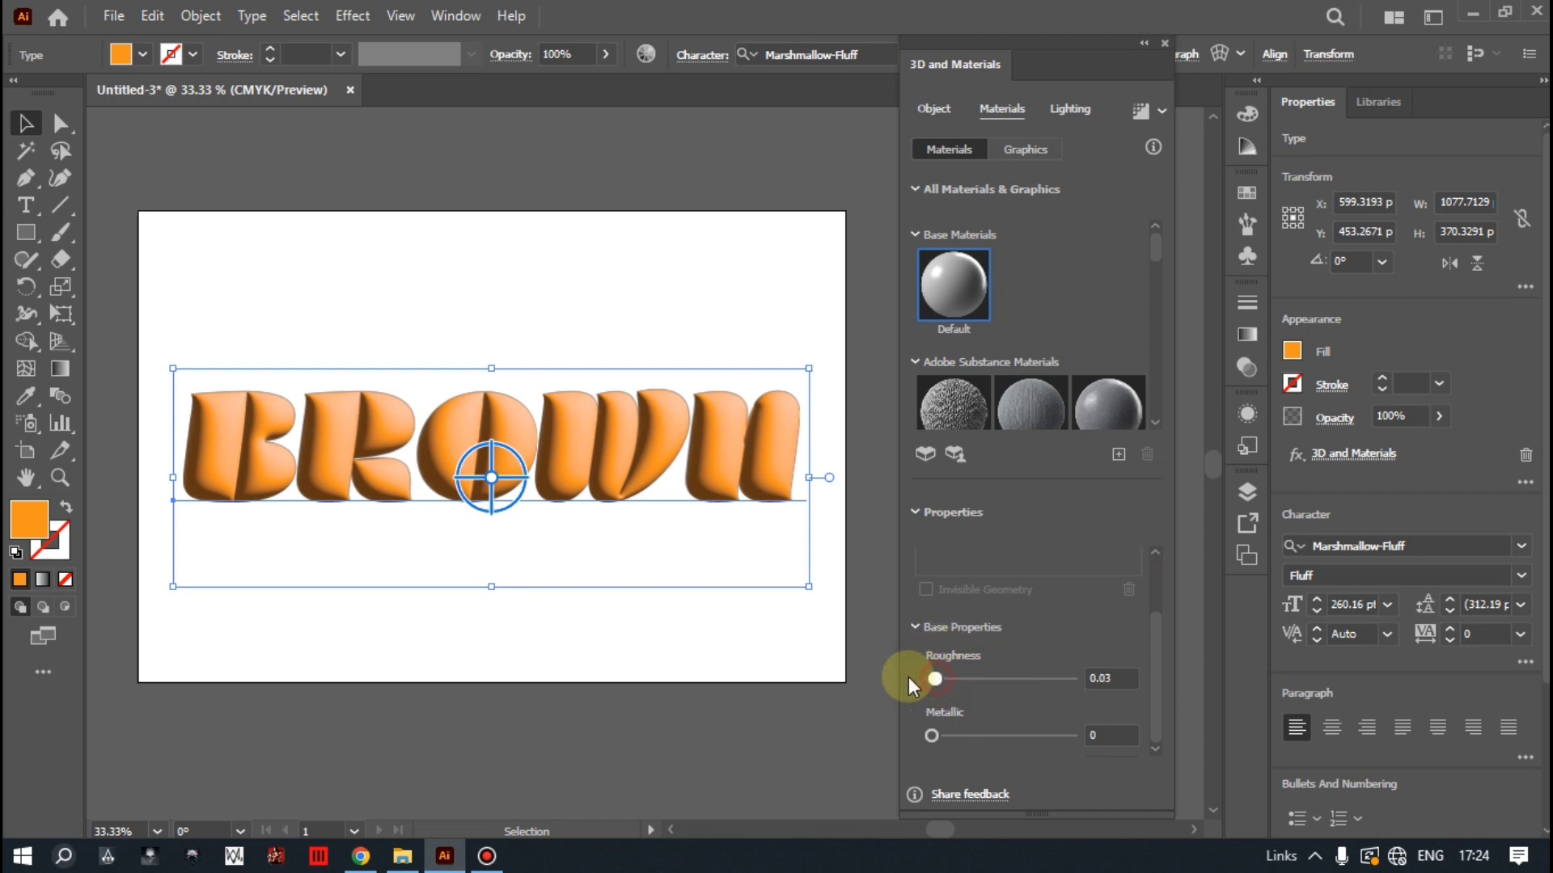
left_click(1101, 735)
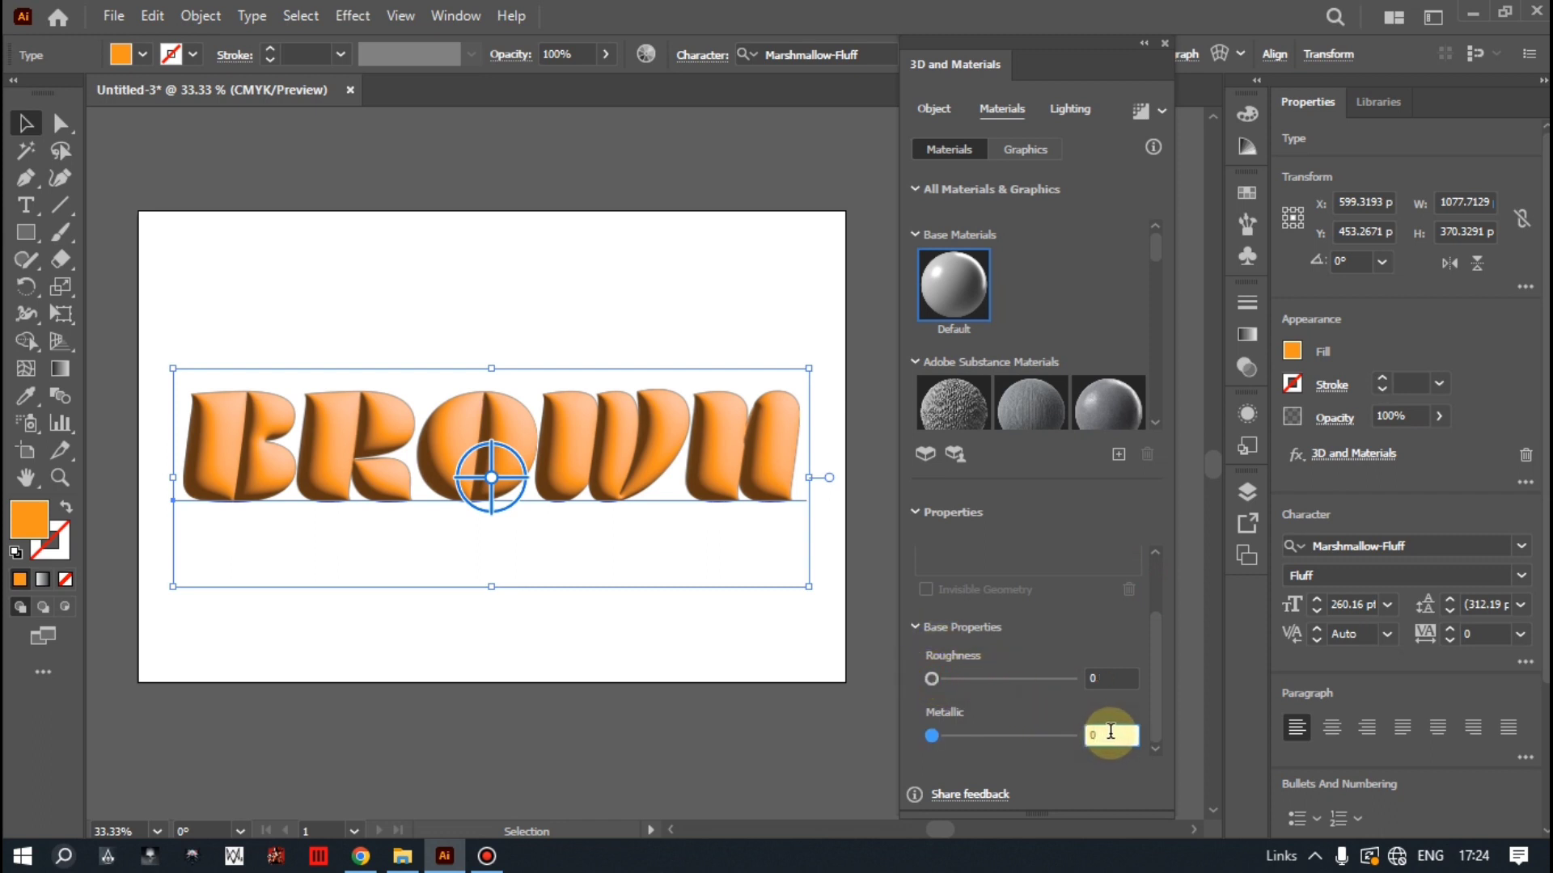
type("0.3")
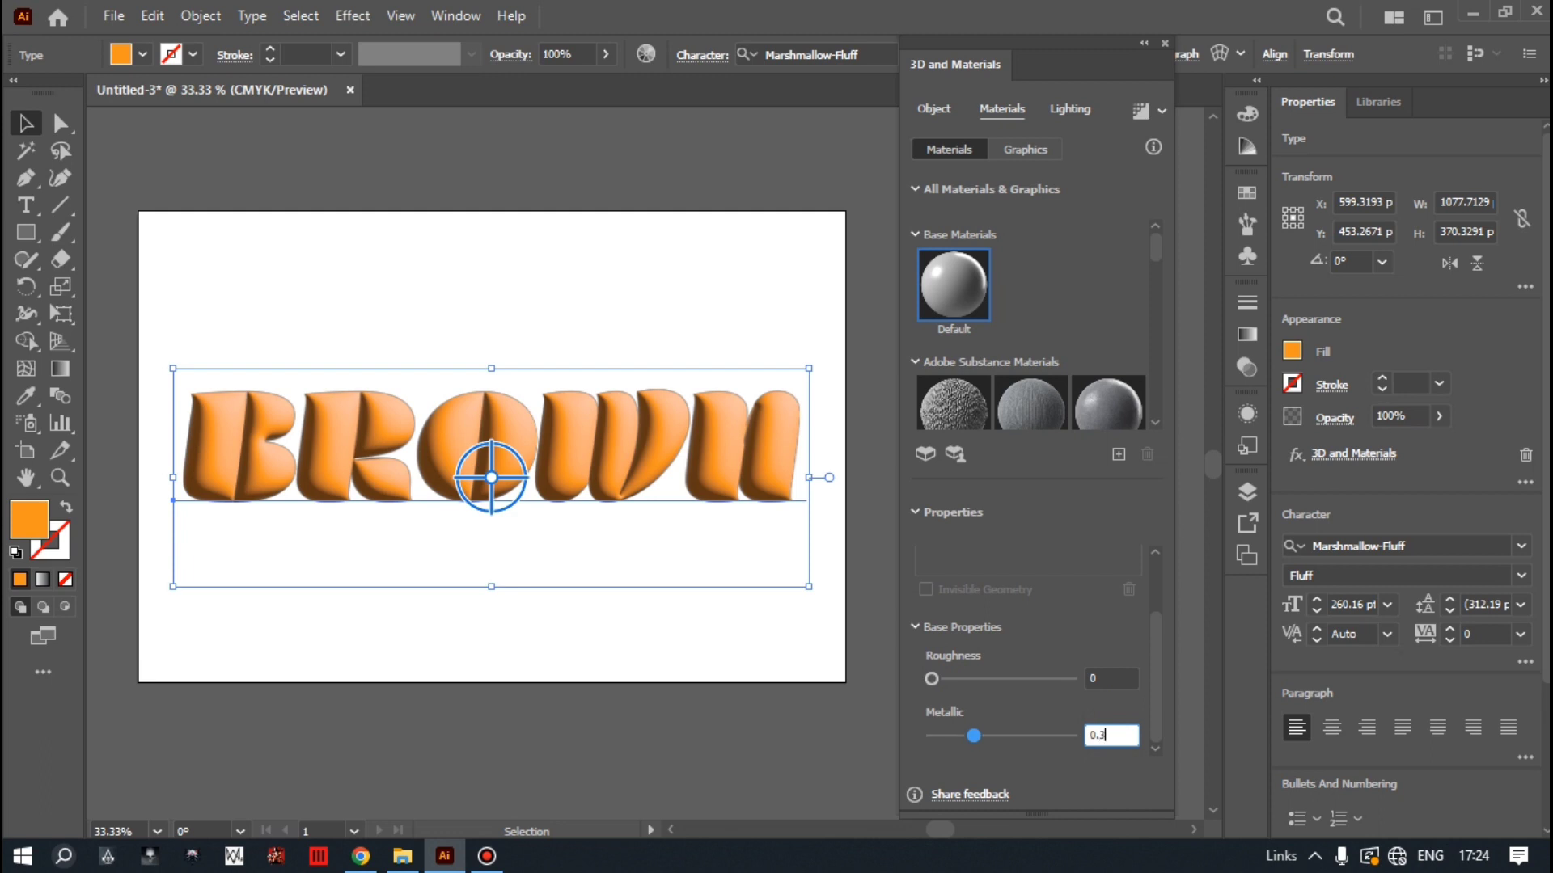
left_click(1122, 697)
- Correct the Metallic value to 0.2, checking the Lighting settings before and after
left_click(1055, 109)
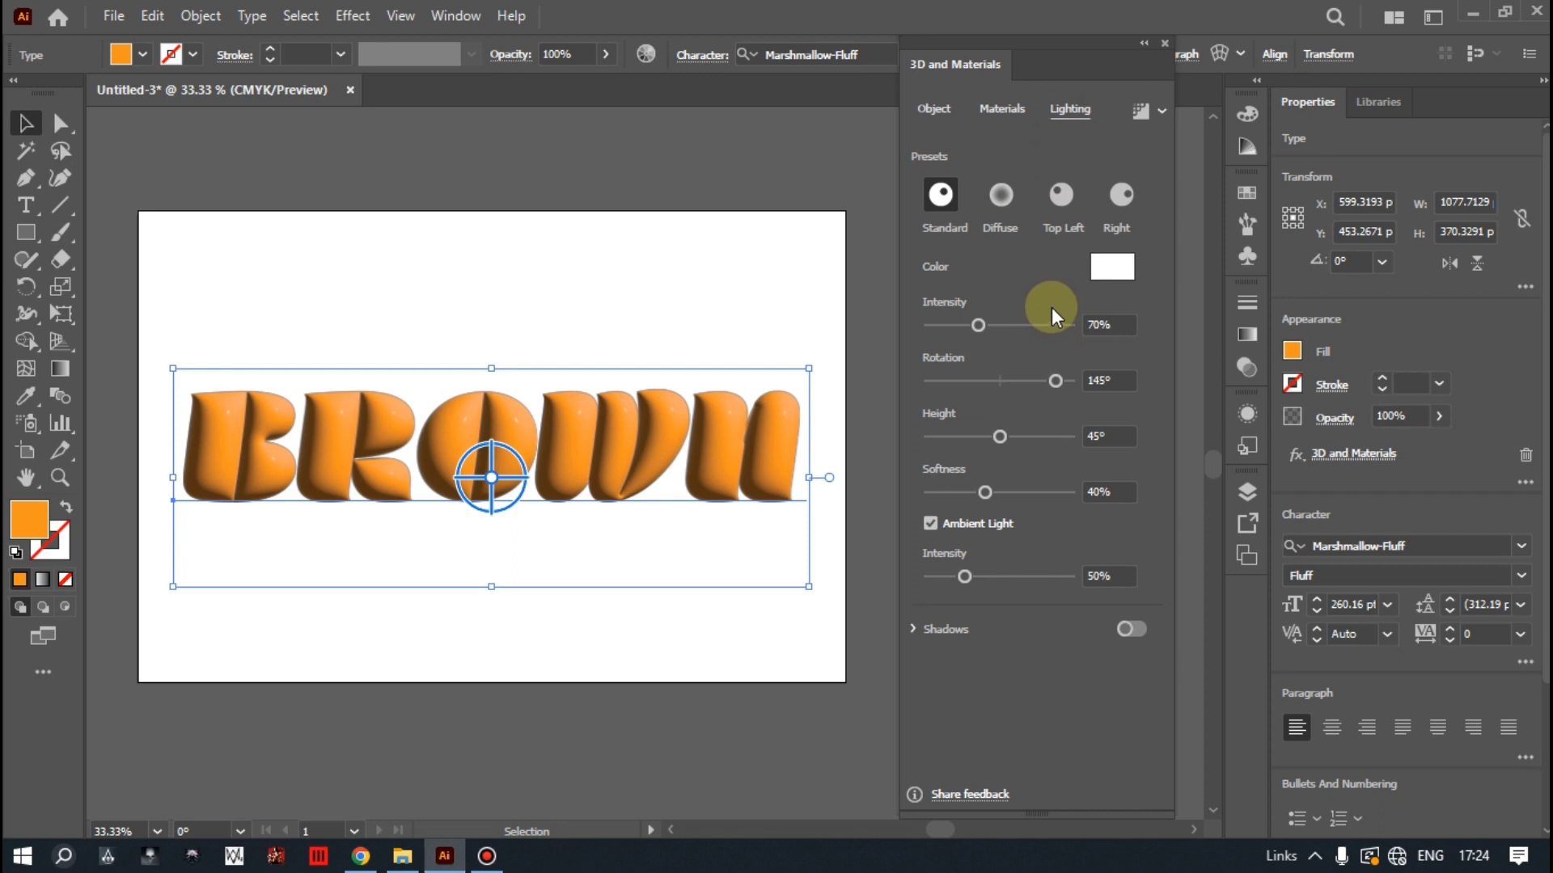
left_click(1001, 109)
left_click(1113, 735)
type("0.3")
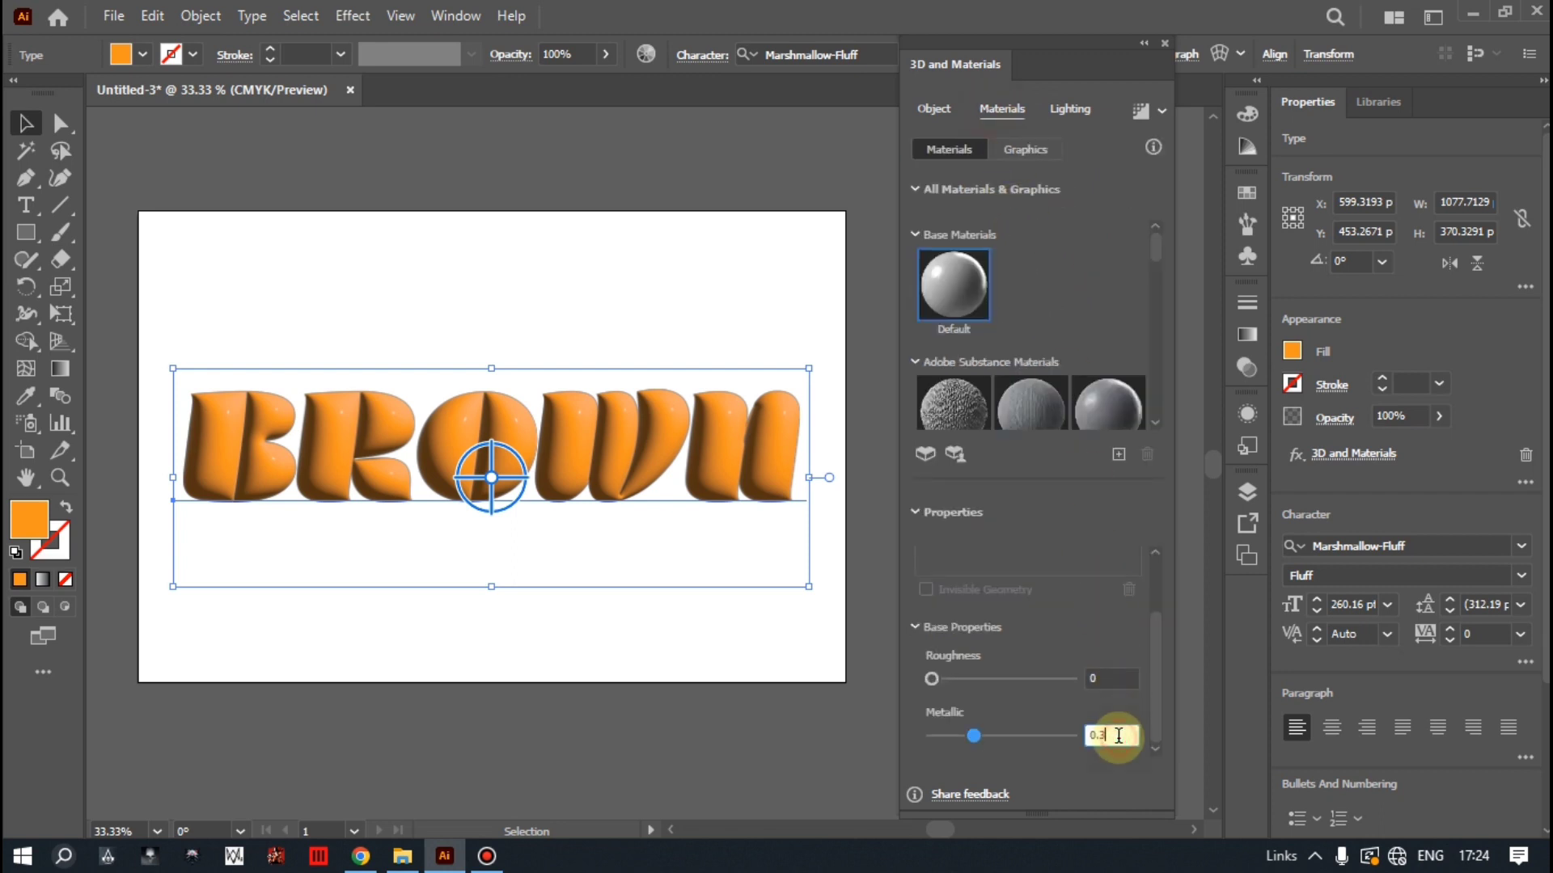
key("BackSpace")
type("2")
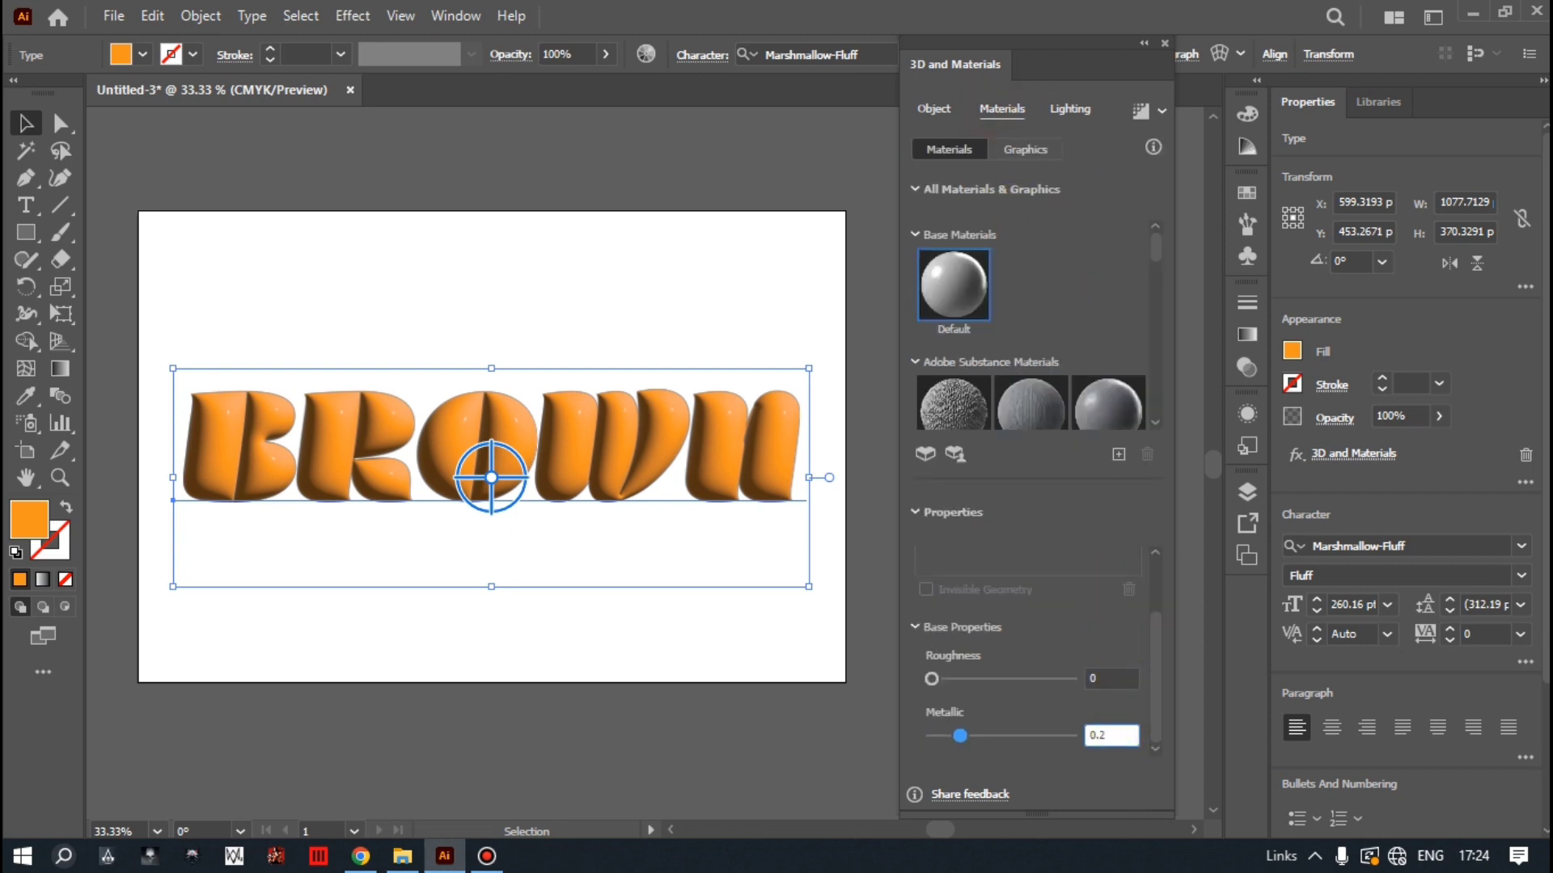
left_click(1069, 108)
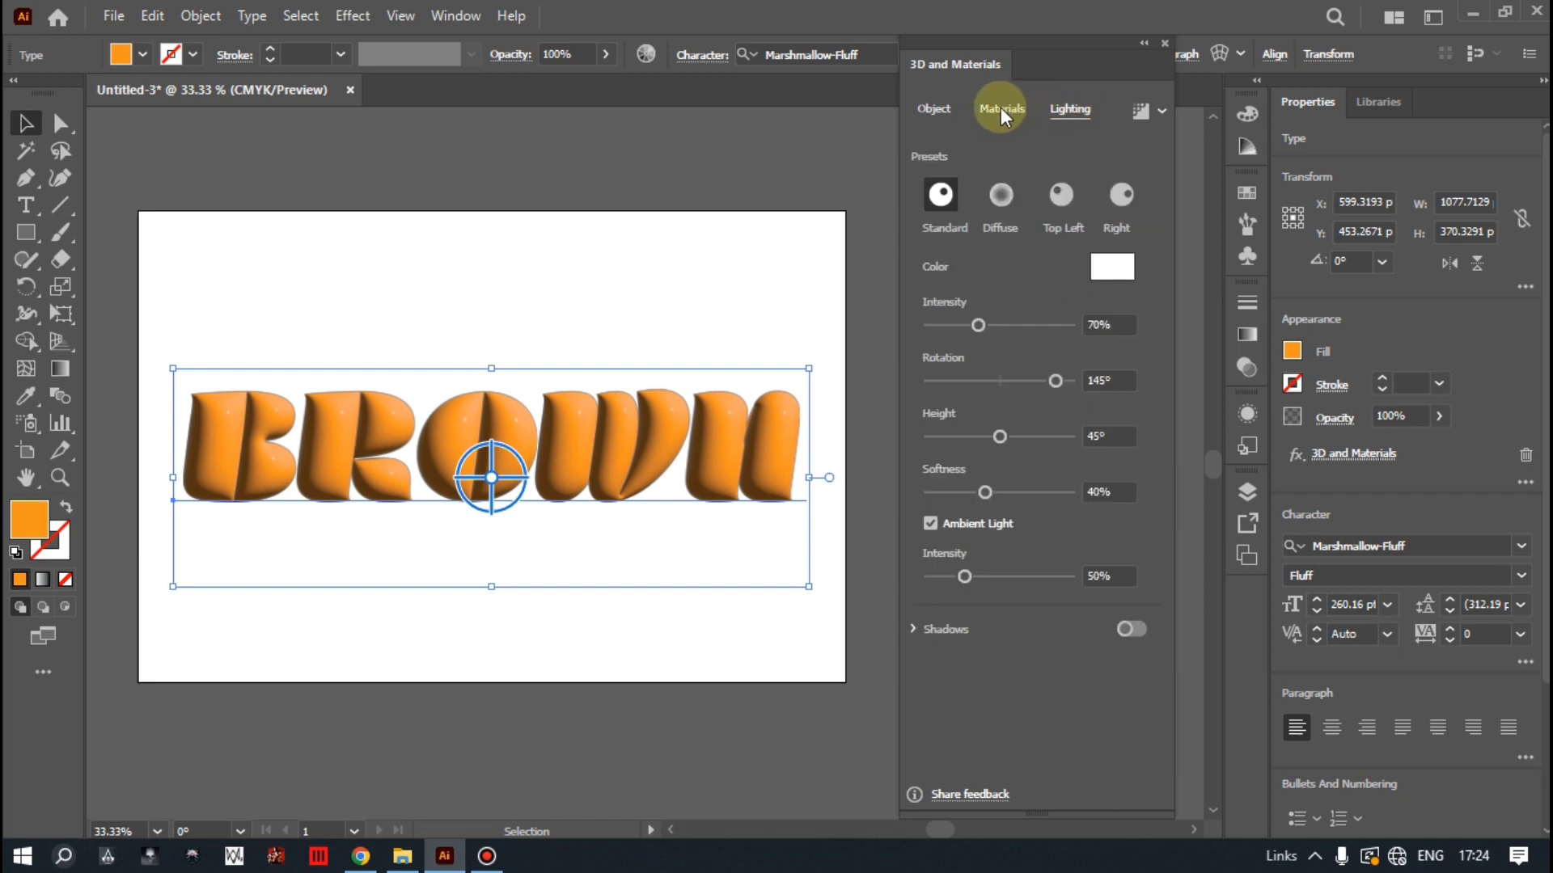
left_click(1001, 110)
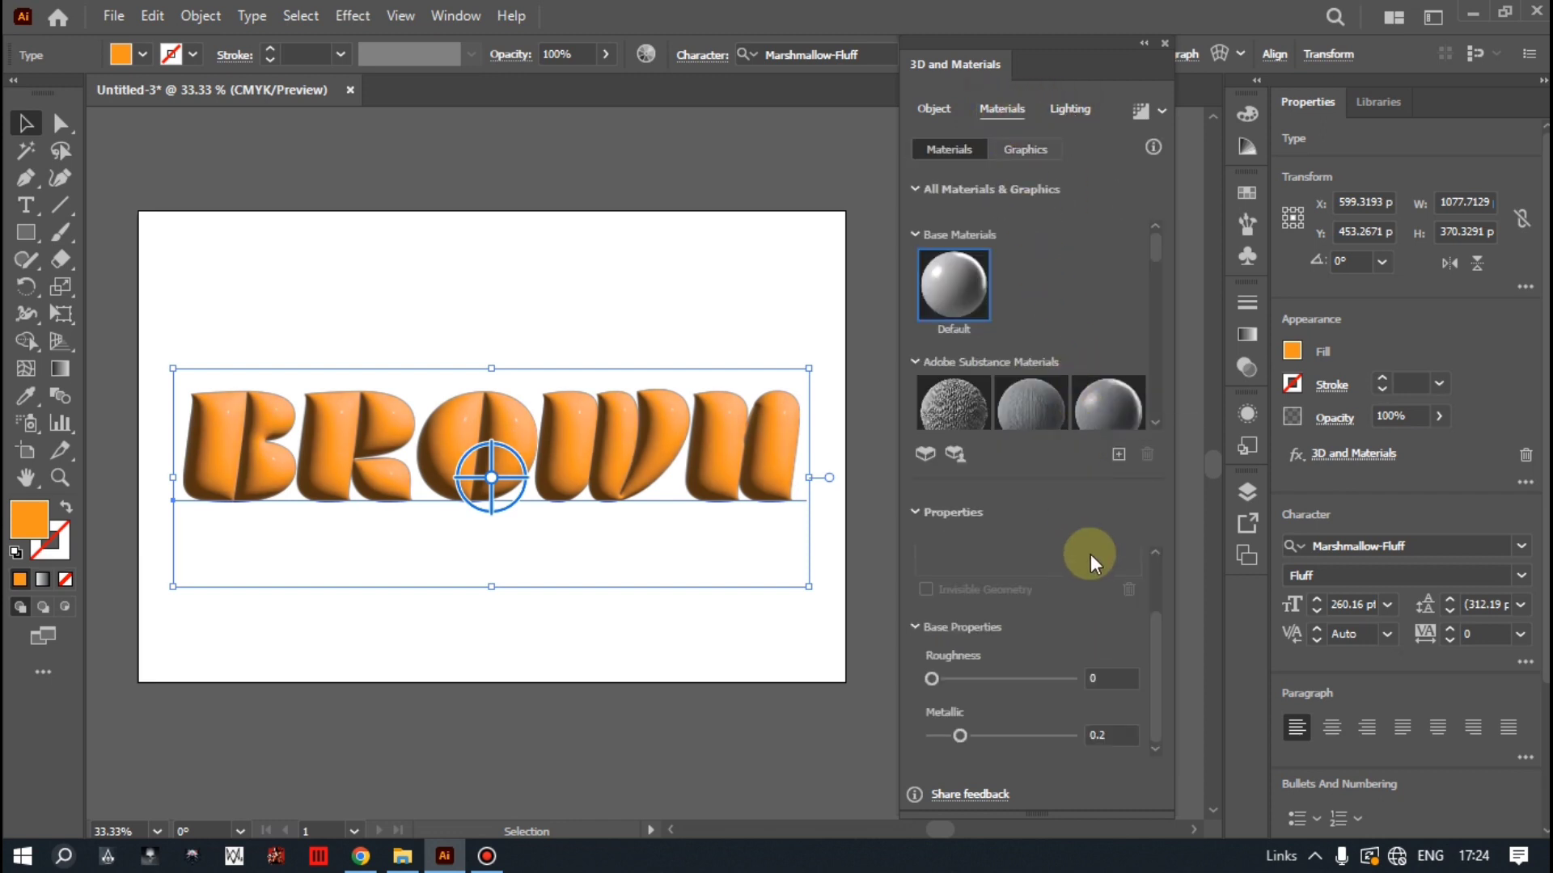
- Set the 3D light to 100% intensity, -135° rotation and 60% softness
left_click(1059, 114)
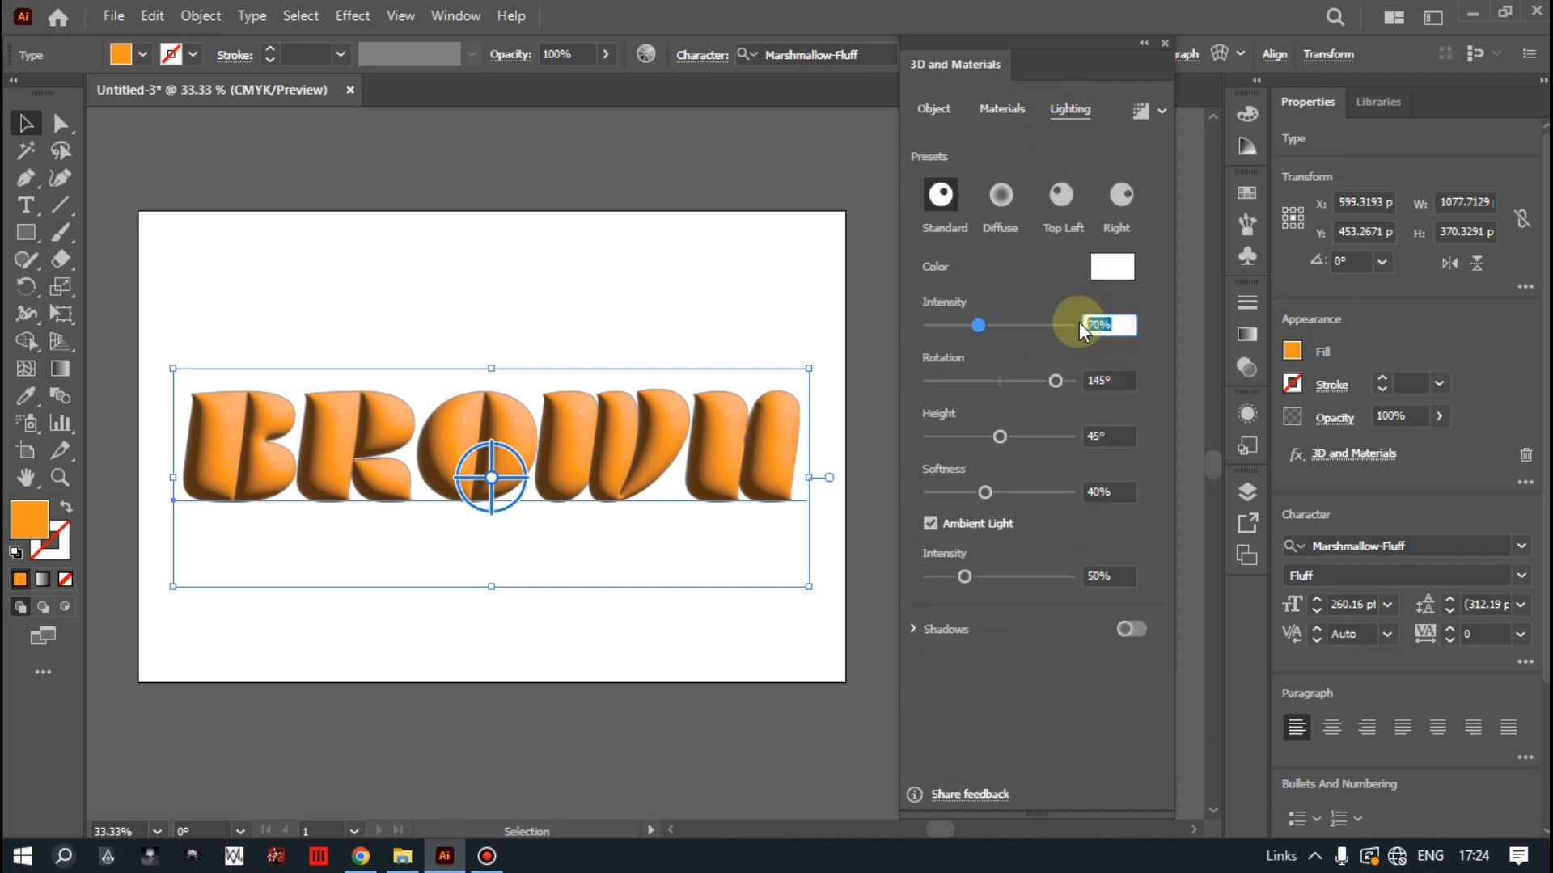
type("100")
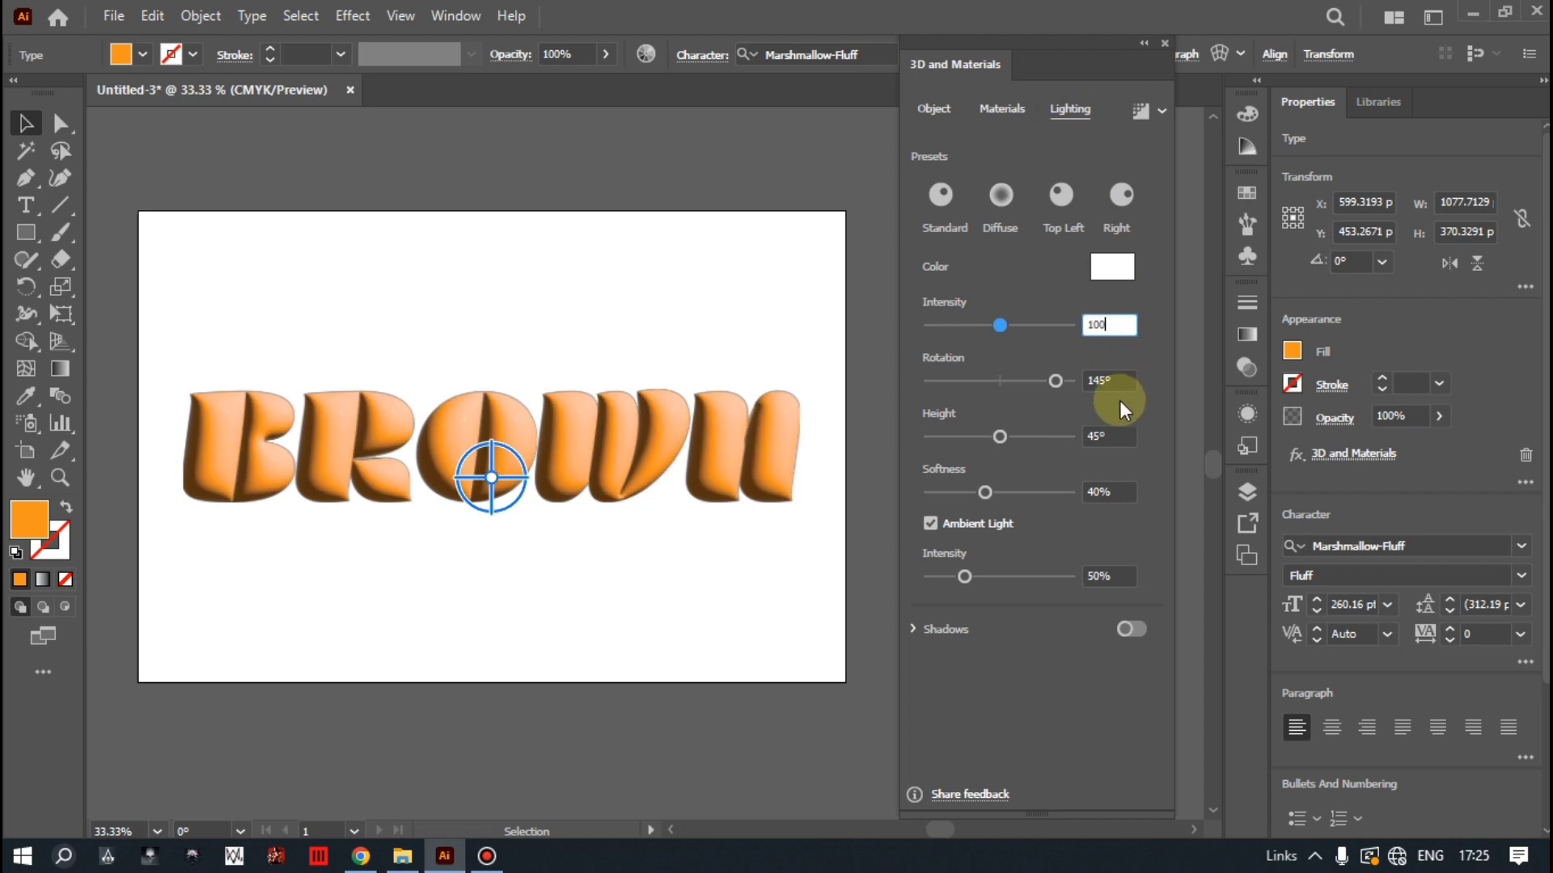
left_click(1110, 380)
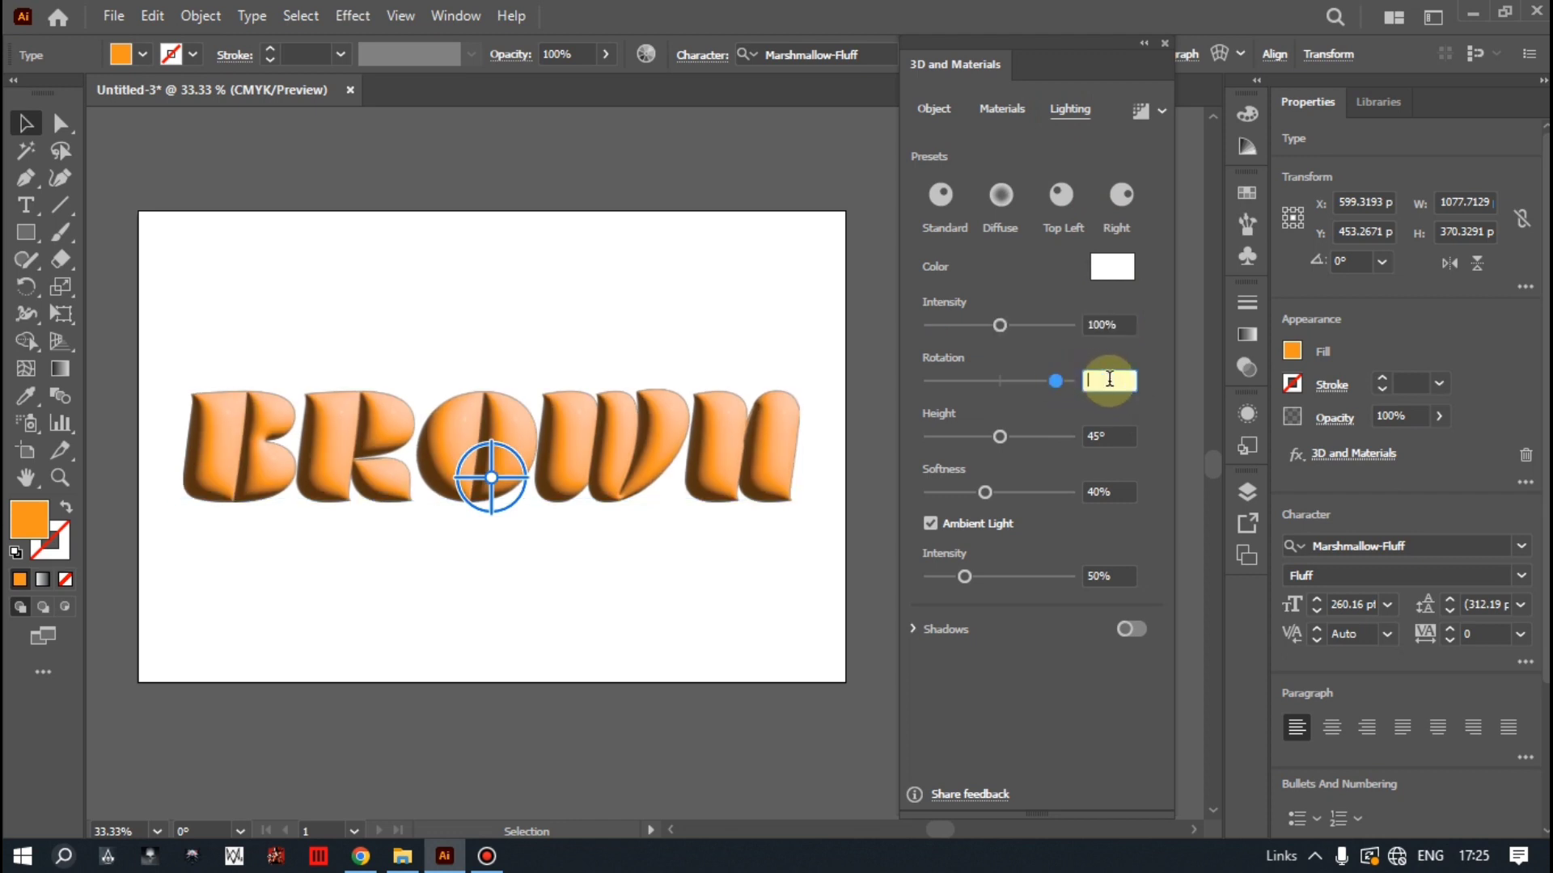
type("-135")
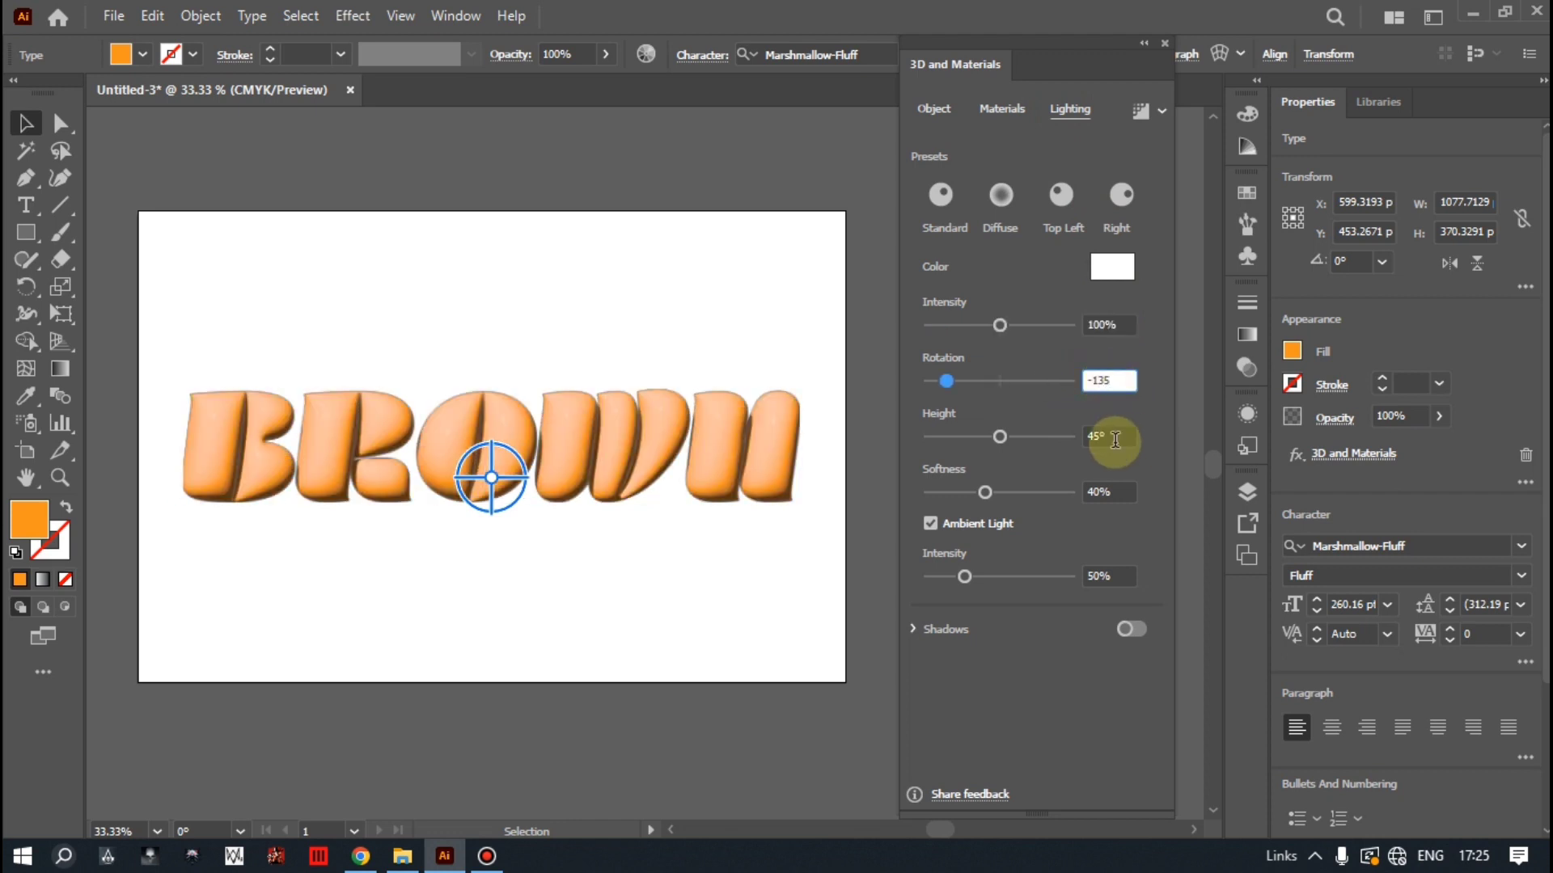
left_click(1116, 490)
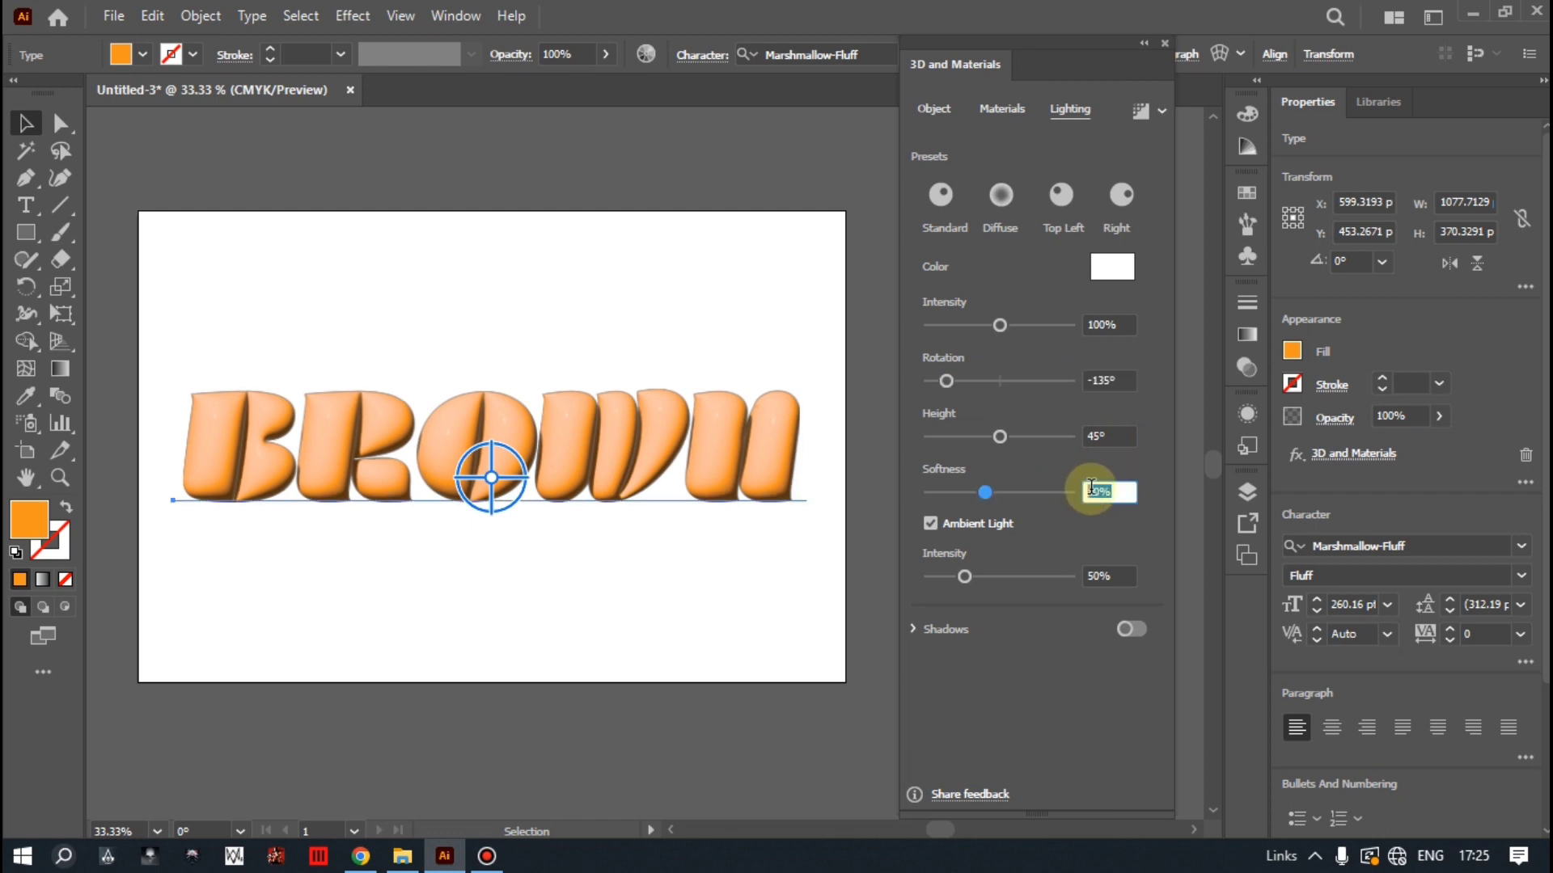
type("60")
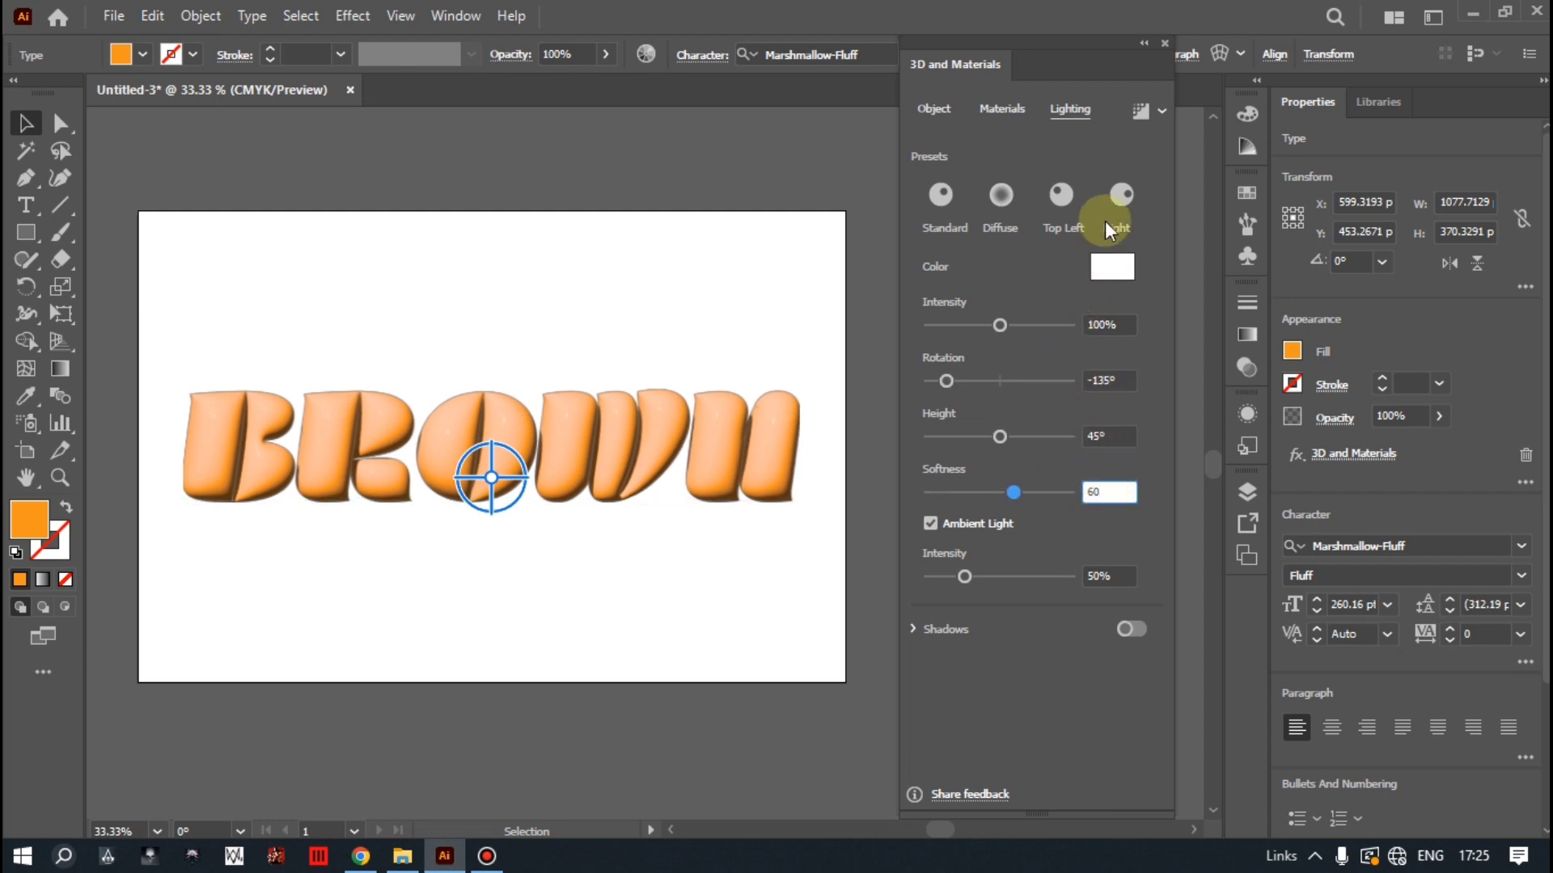
left_click(1158, 109)
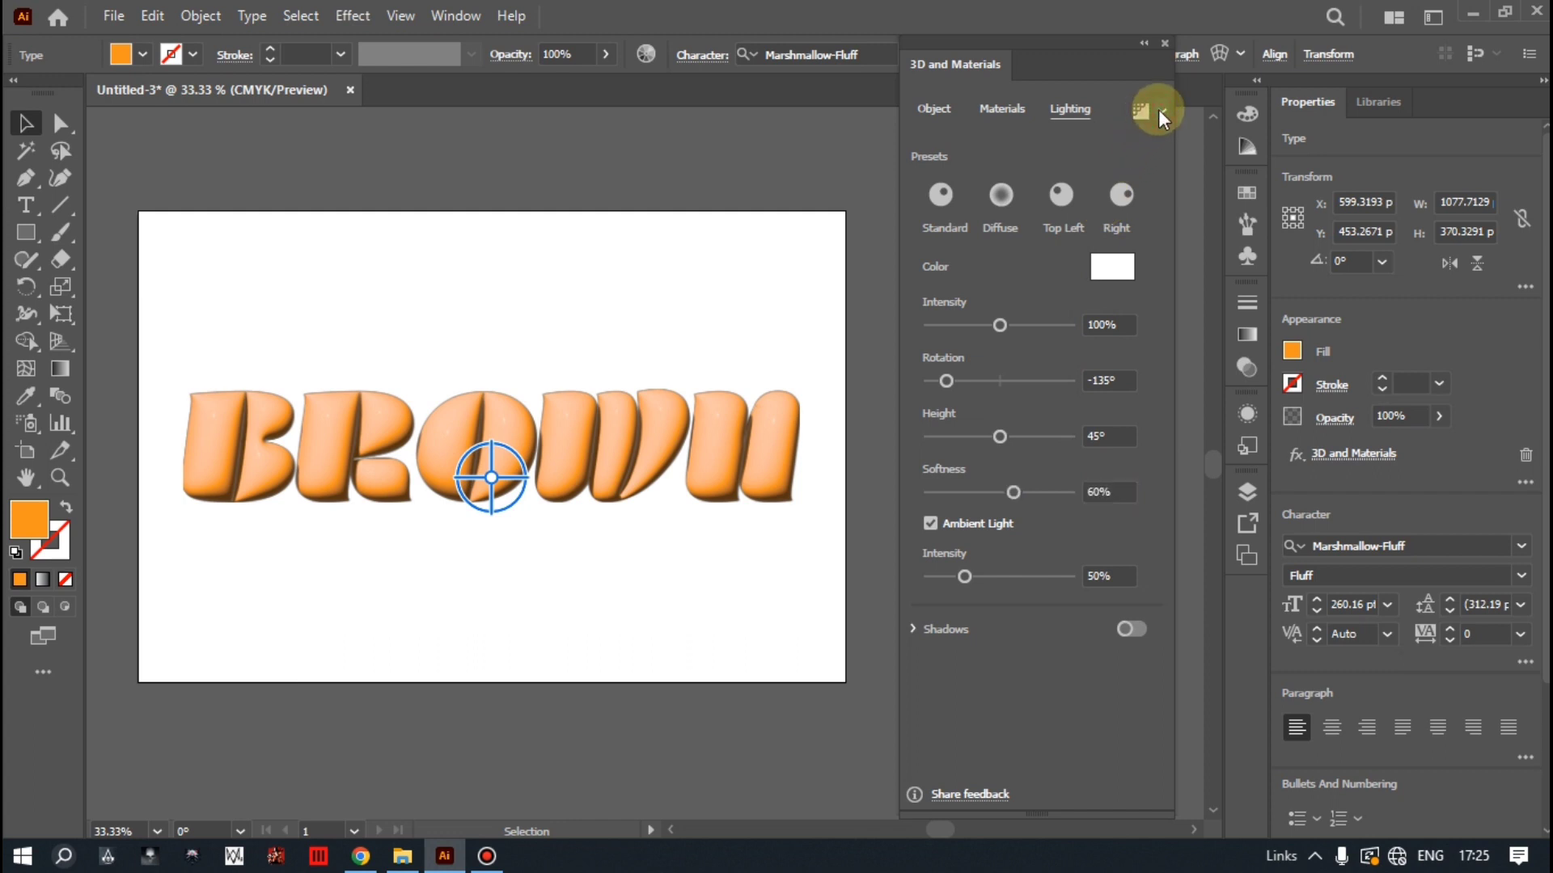
- Turn on High-quality ray tracing, accept the raster settings, and render the 3D lettering
left_click(1132, 156)
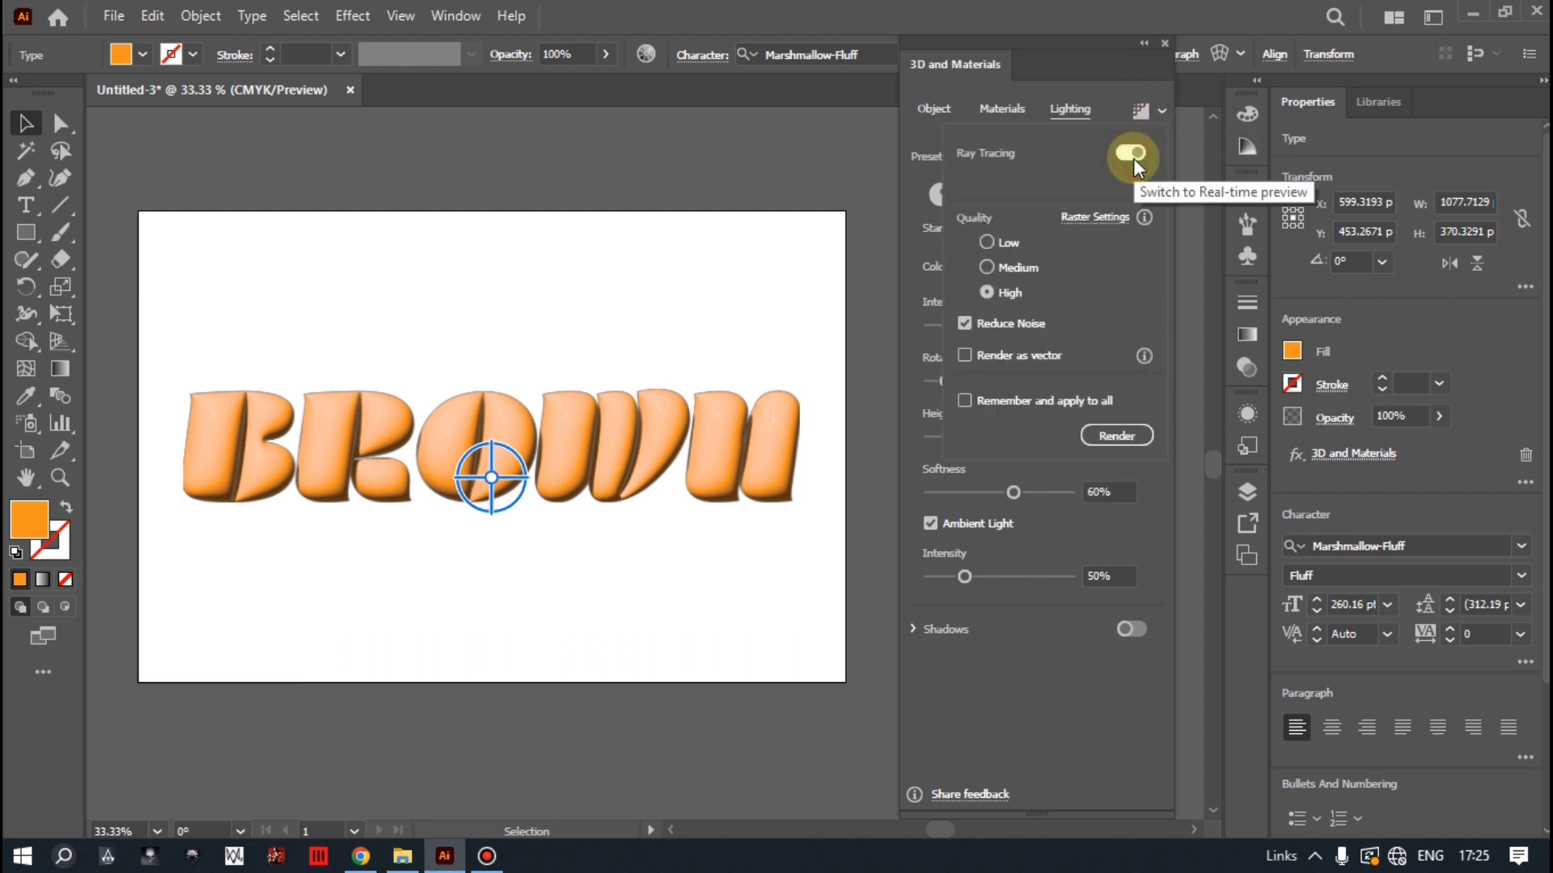
left_click(987, 293)
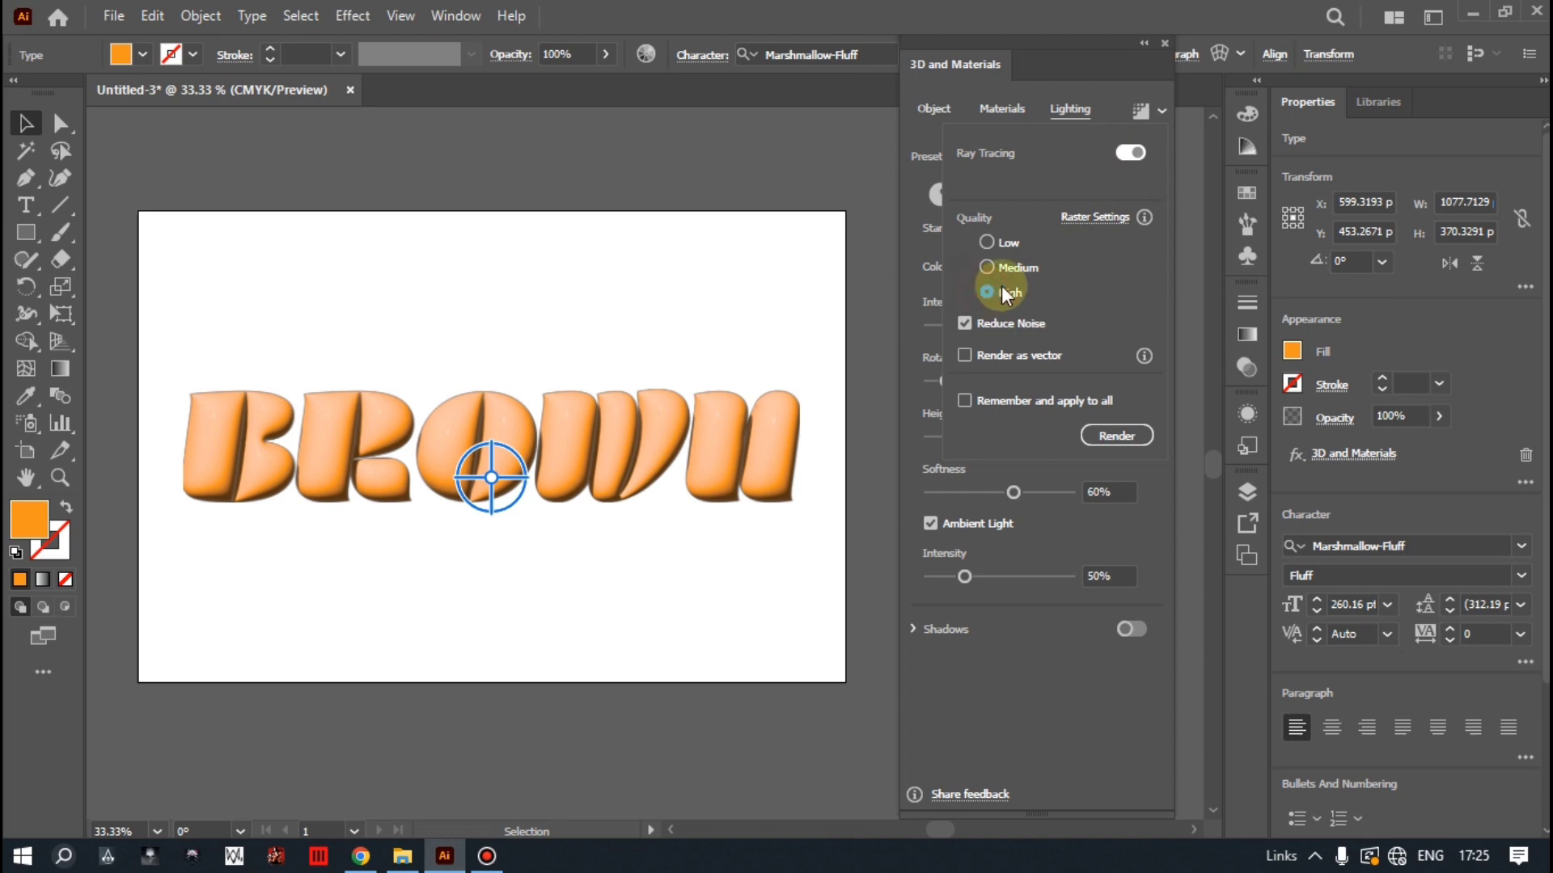
left_click(1077, 220)
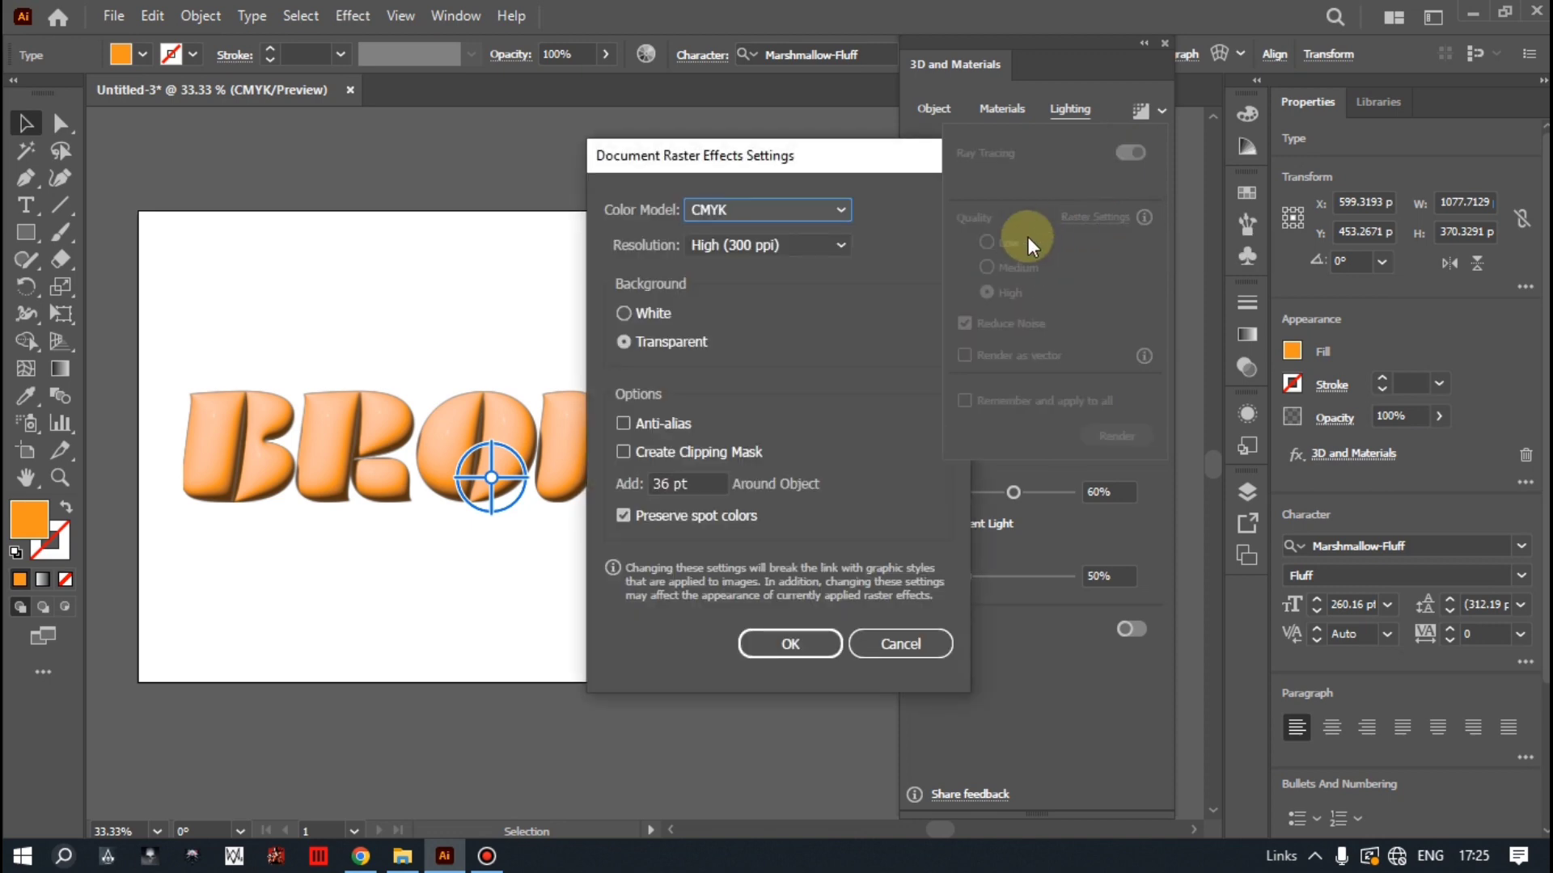
left_click(750, 651)
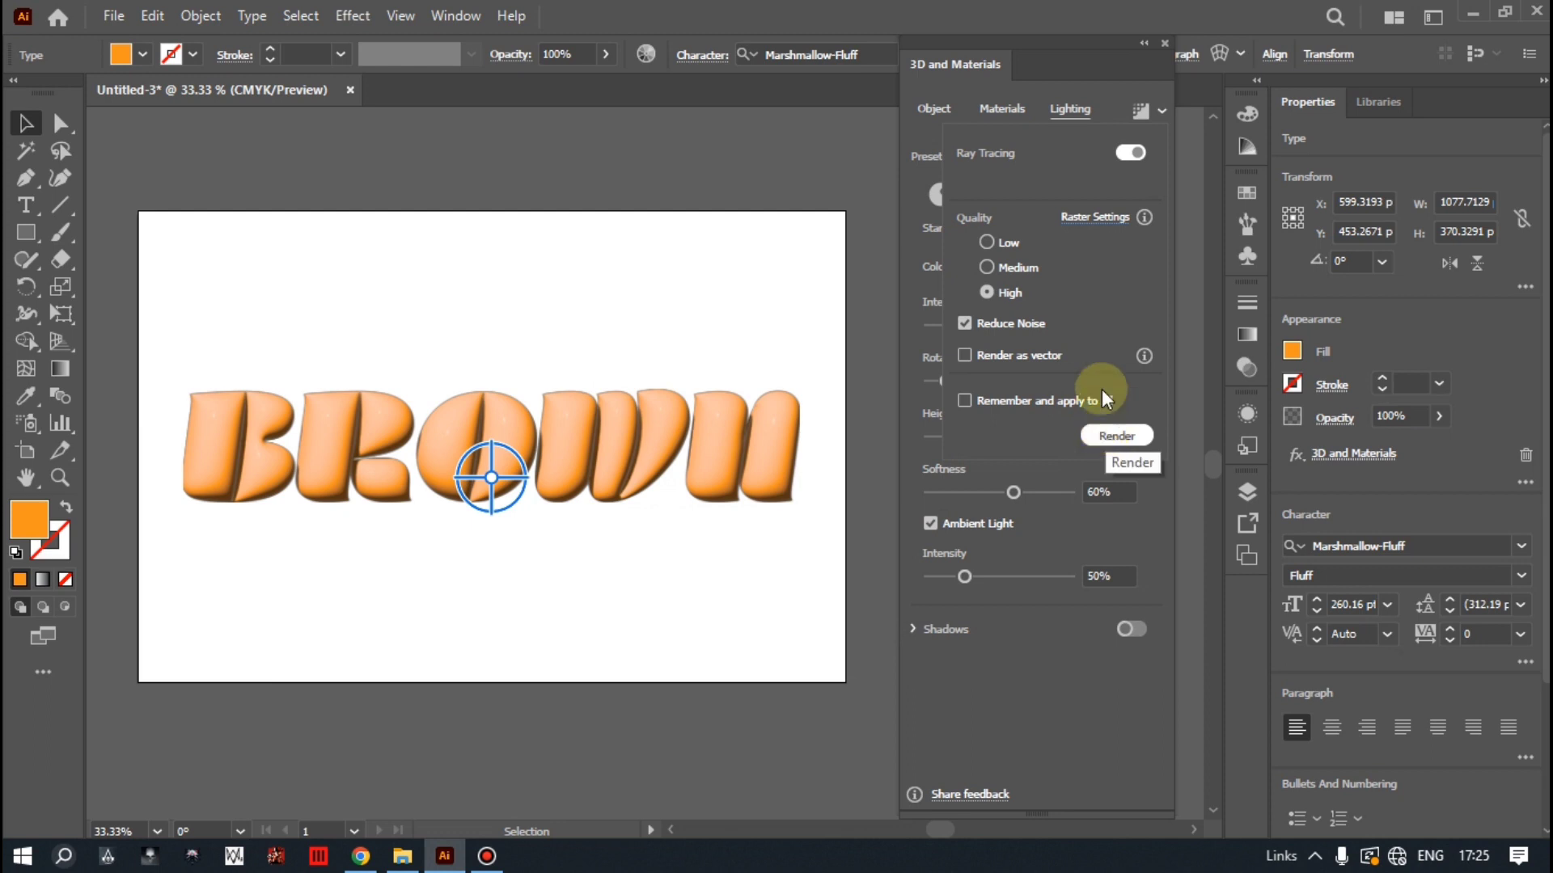
left_click(1089, 217)
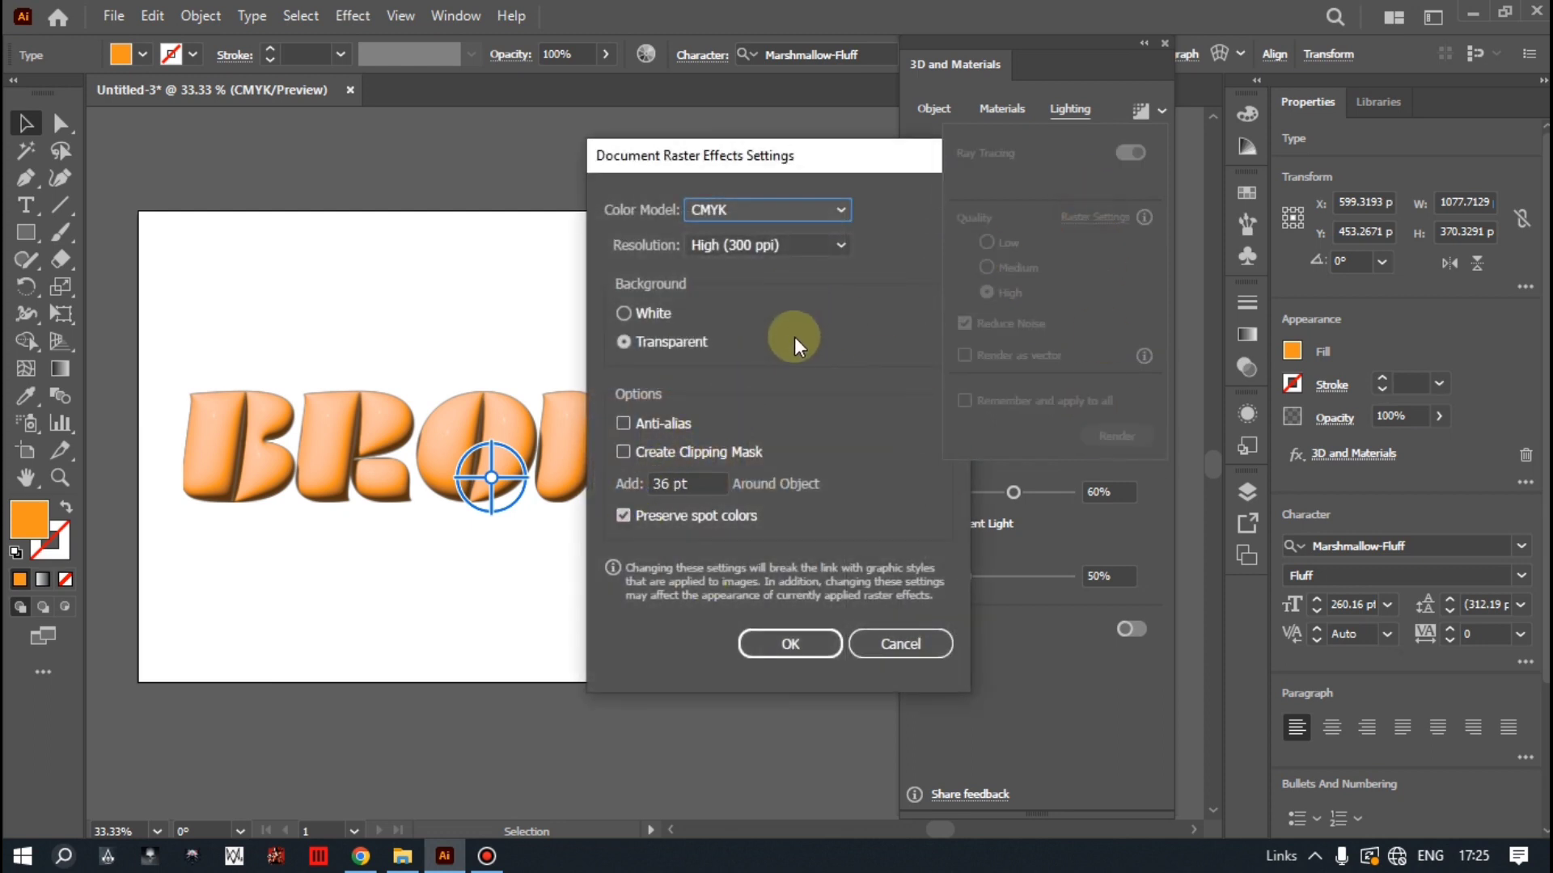
left_click(763, 657)
left_click(1120, 435)
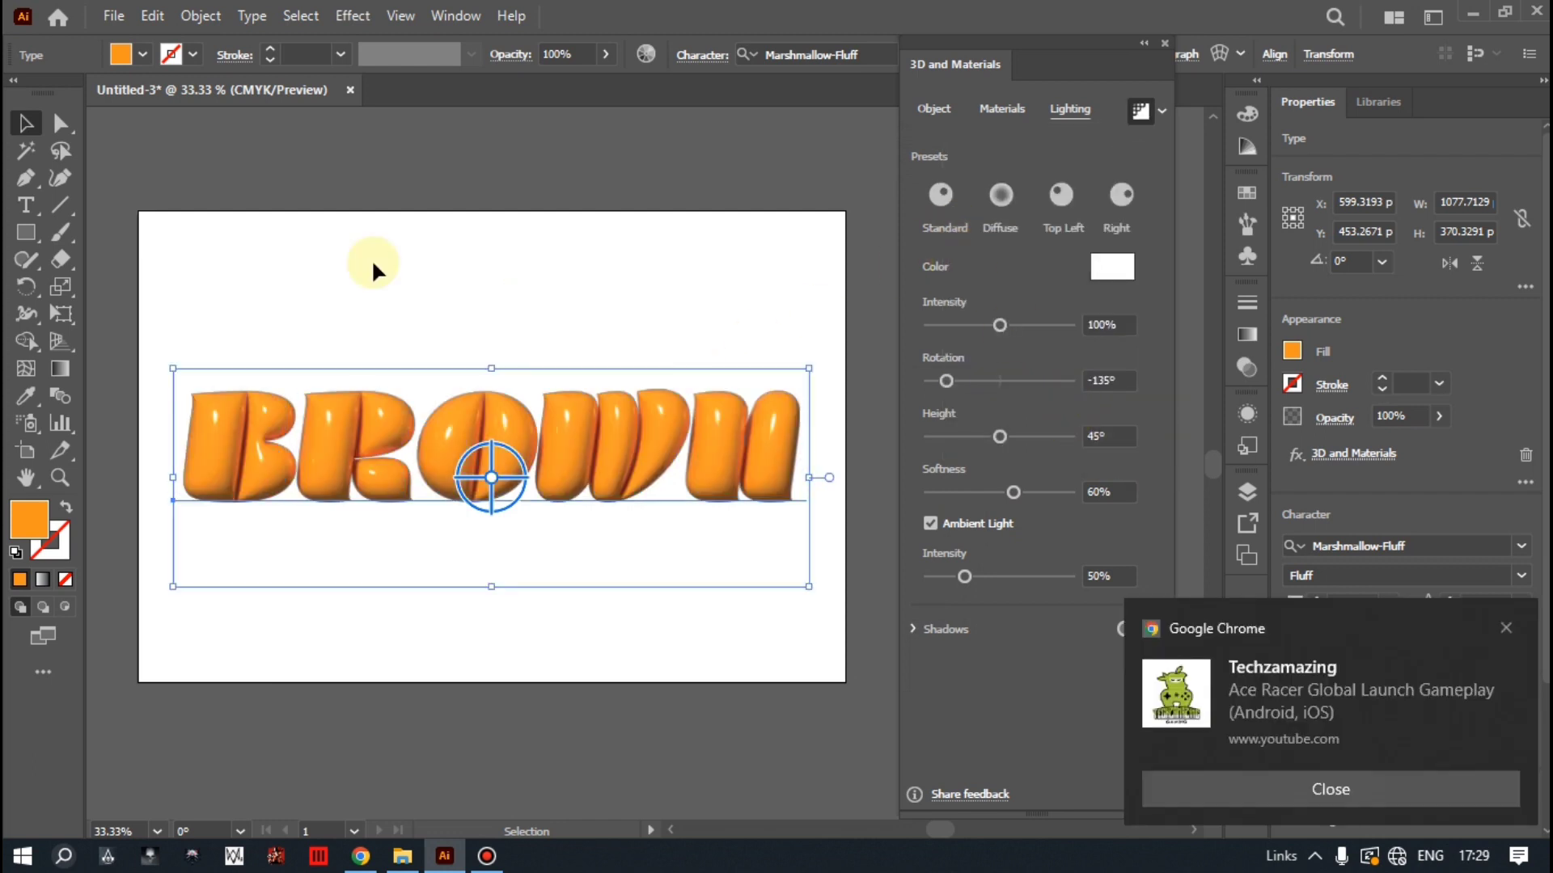
- Save the selected BROWN lettering's look as a new style in the Graphic Styles panel
left_click(406, 343)
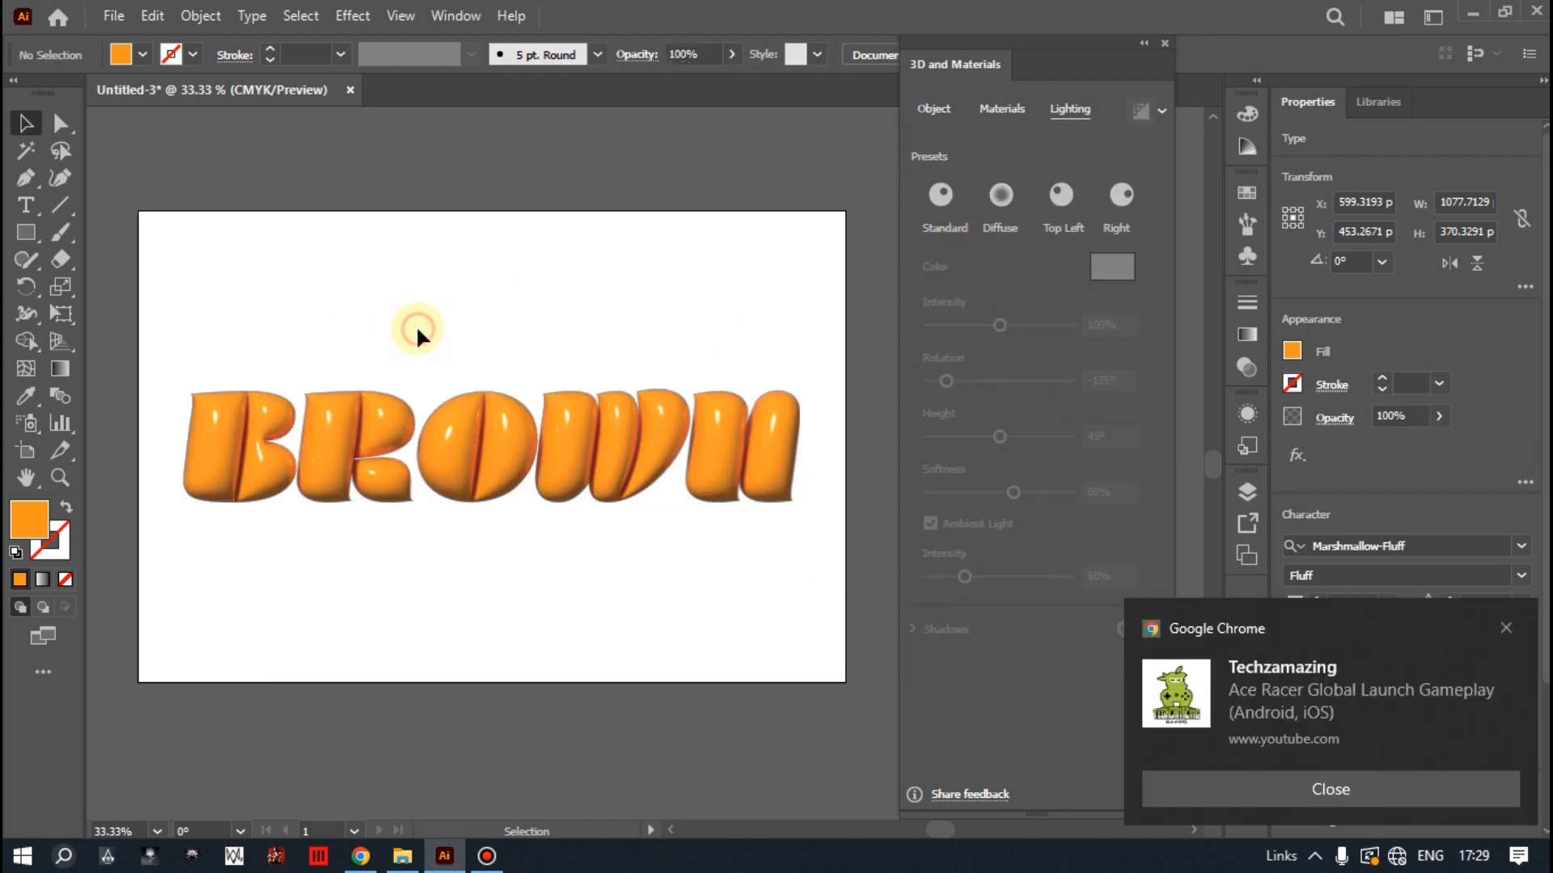
left_click(503, 456)
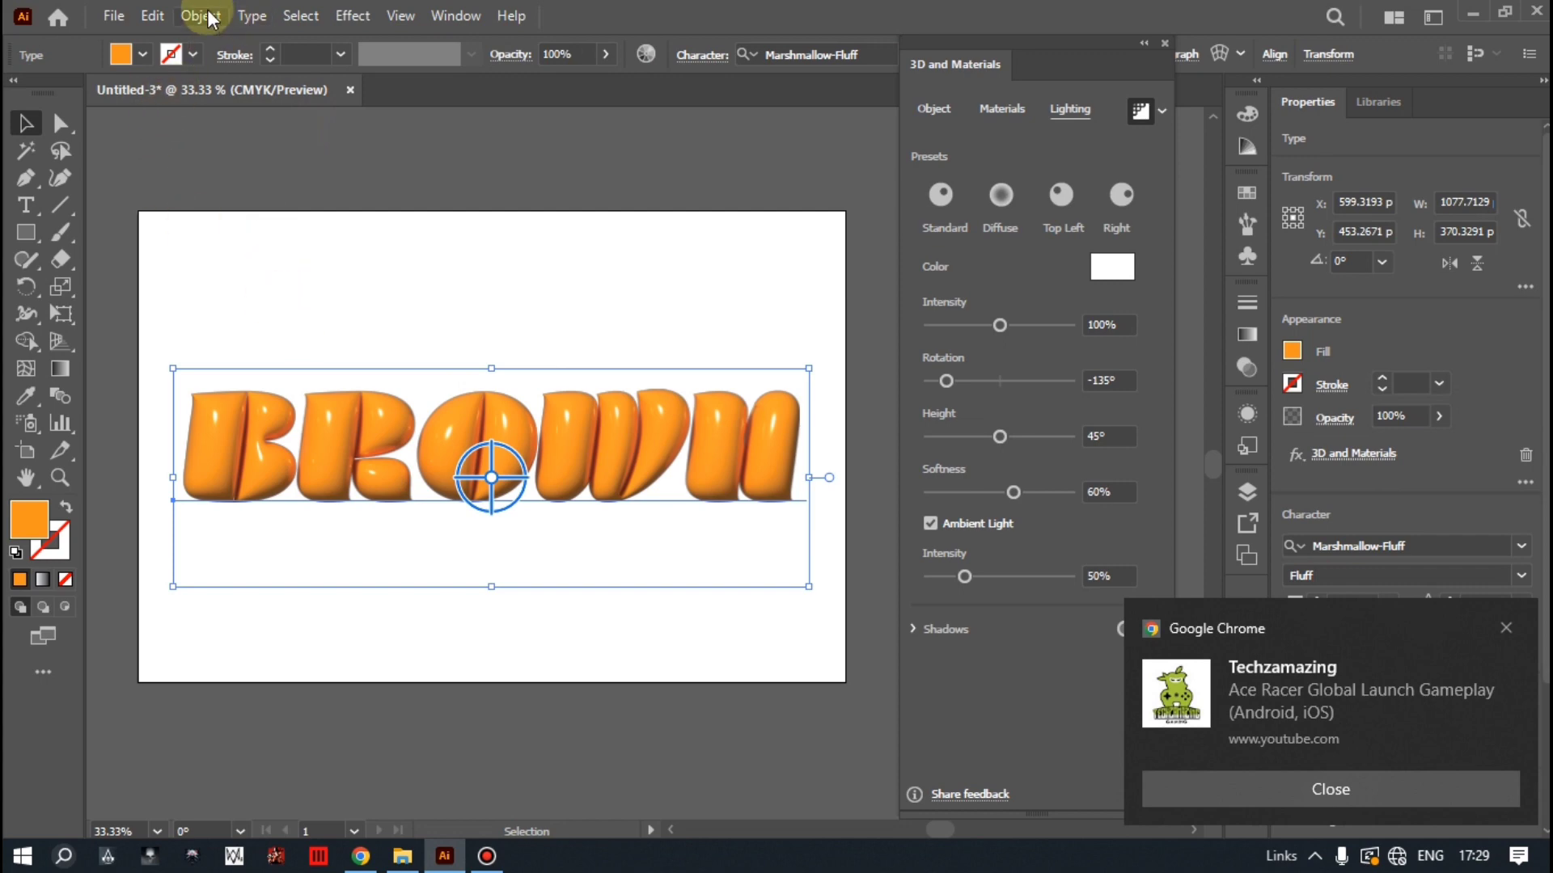
left_click(465, 17)
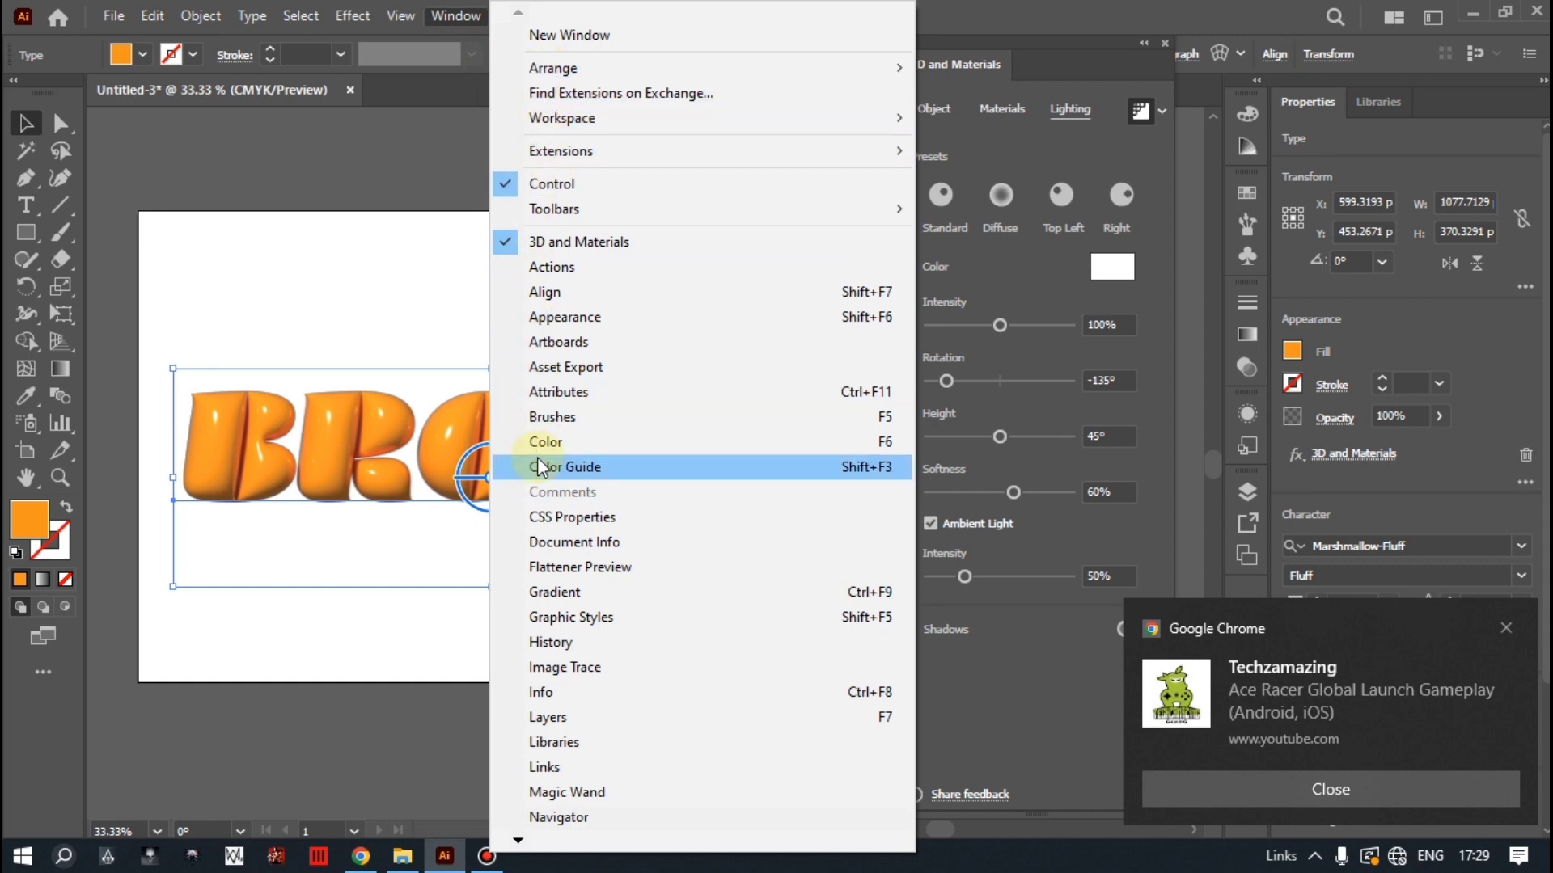
left_click(556, 618)
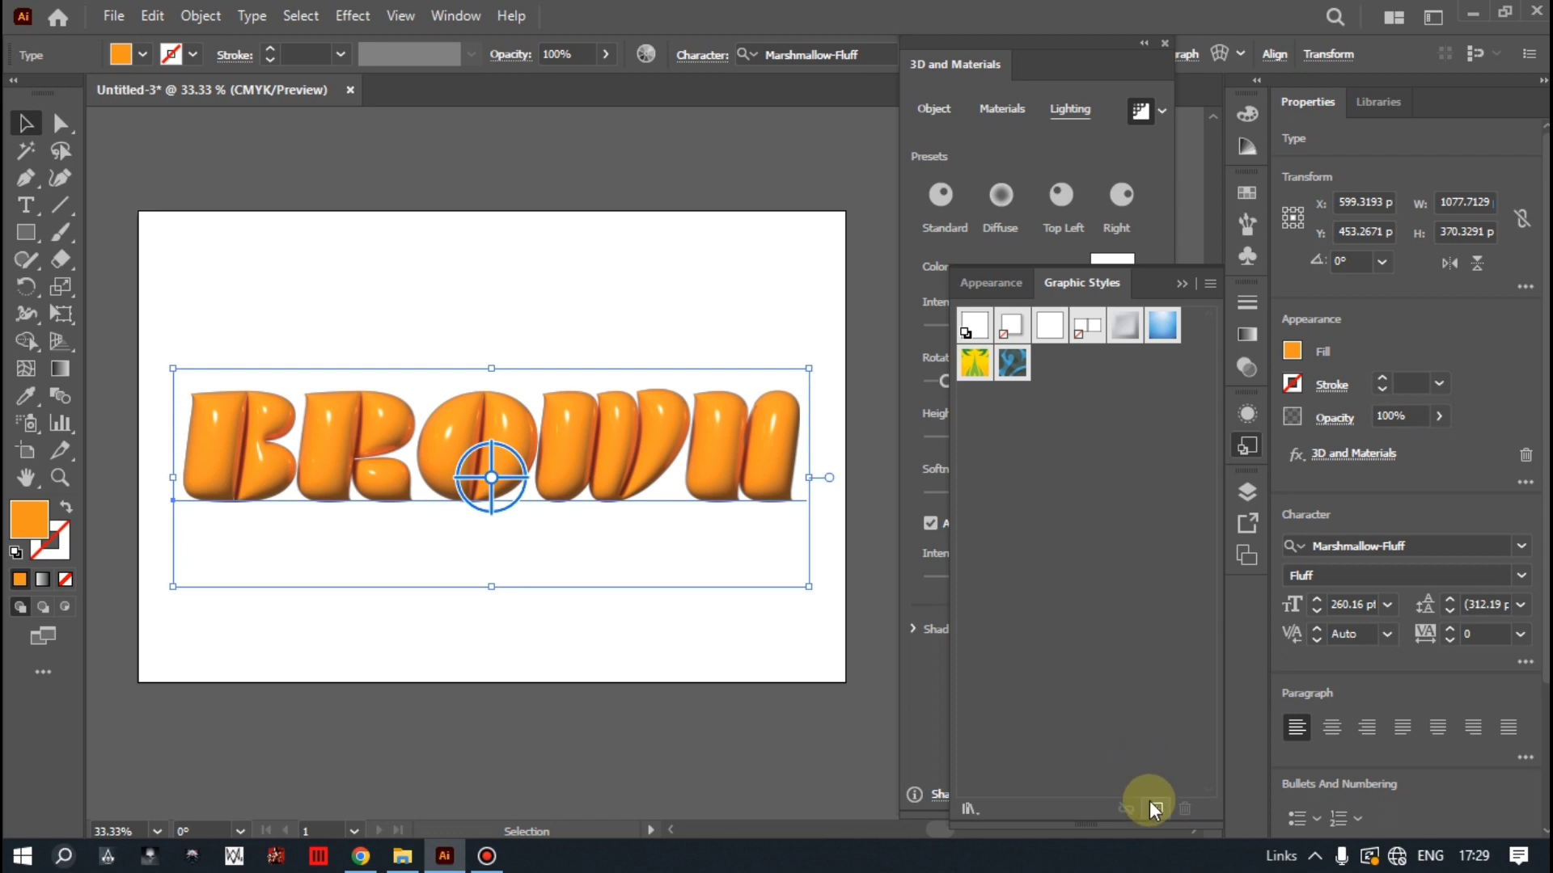
left_click(1155, 807)
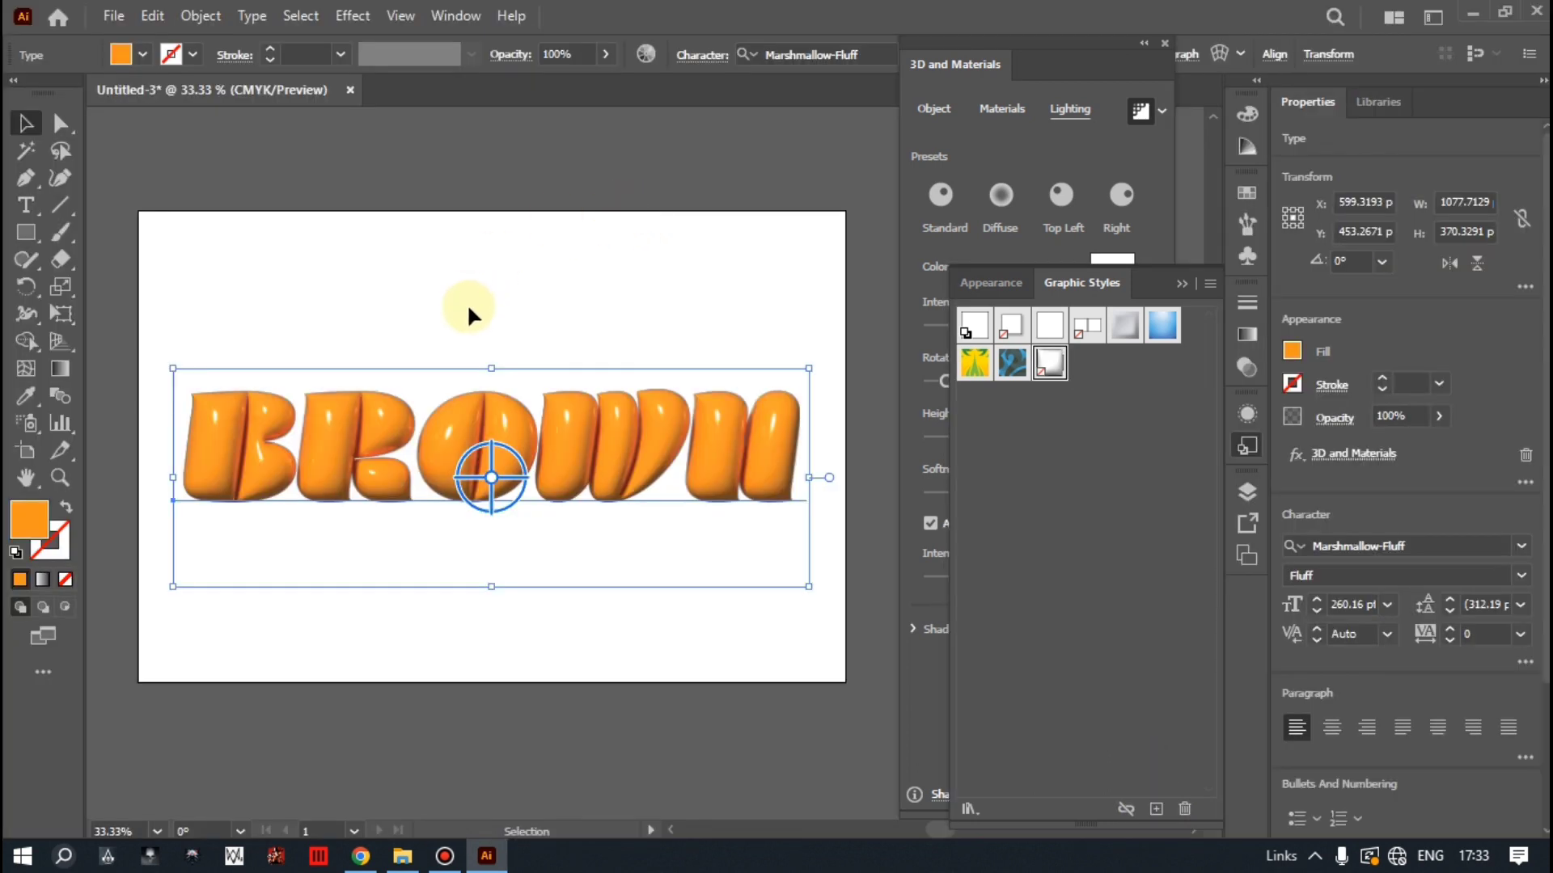
left_click(474, 322)
left_click(27, 234)
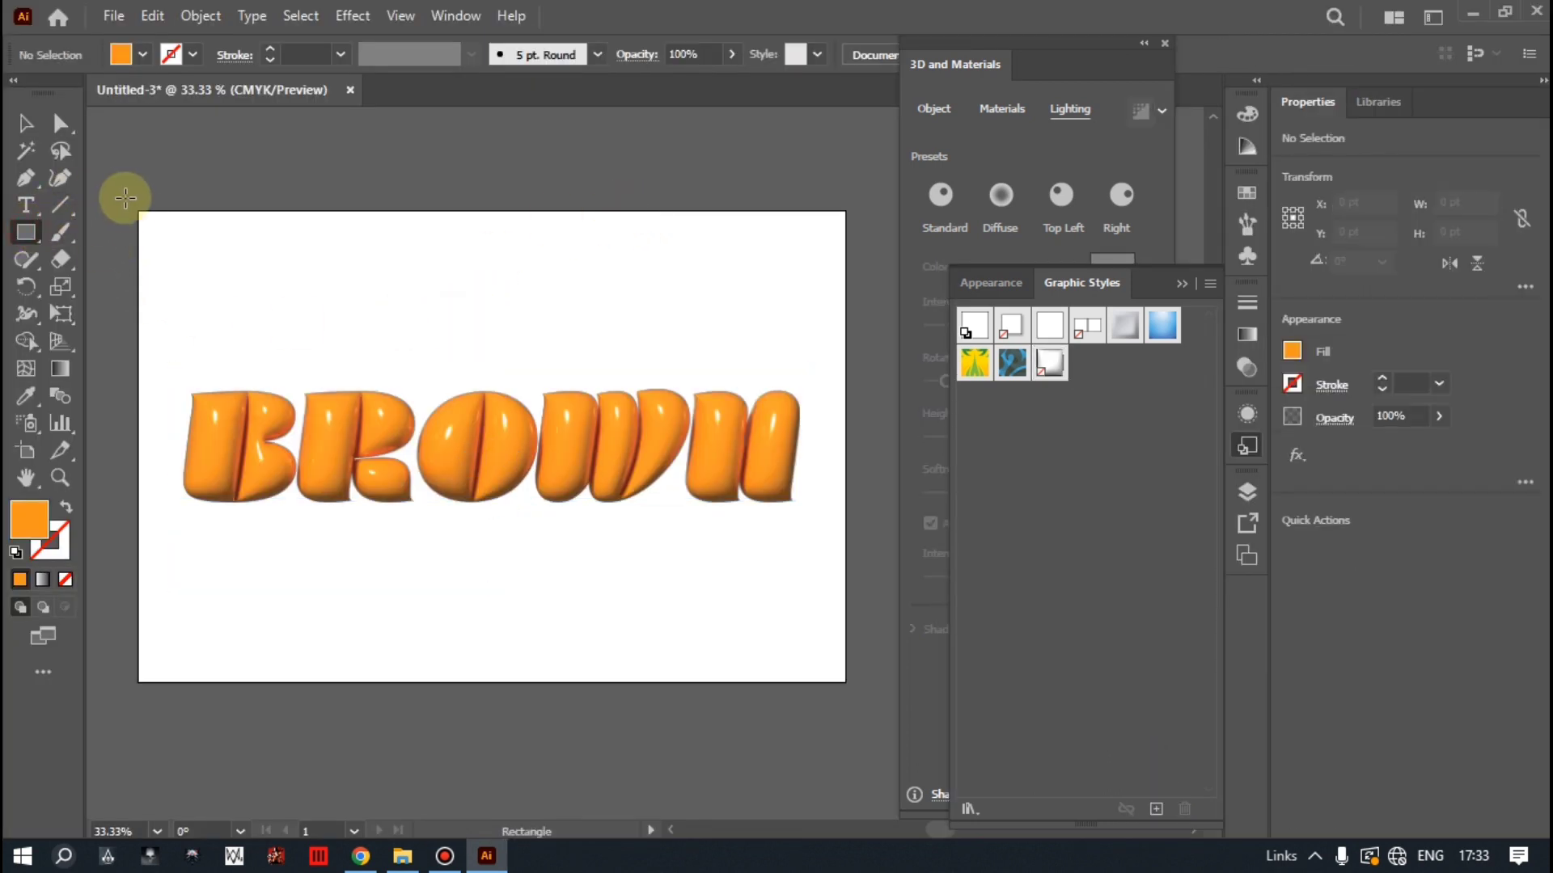
- Draw an artboard-sized rectangle, fill it black, and send it to the back behind the lettering
left_click_drag(139, 211, 845, 681)
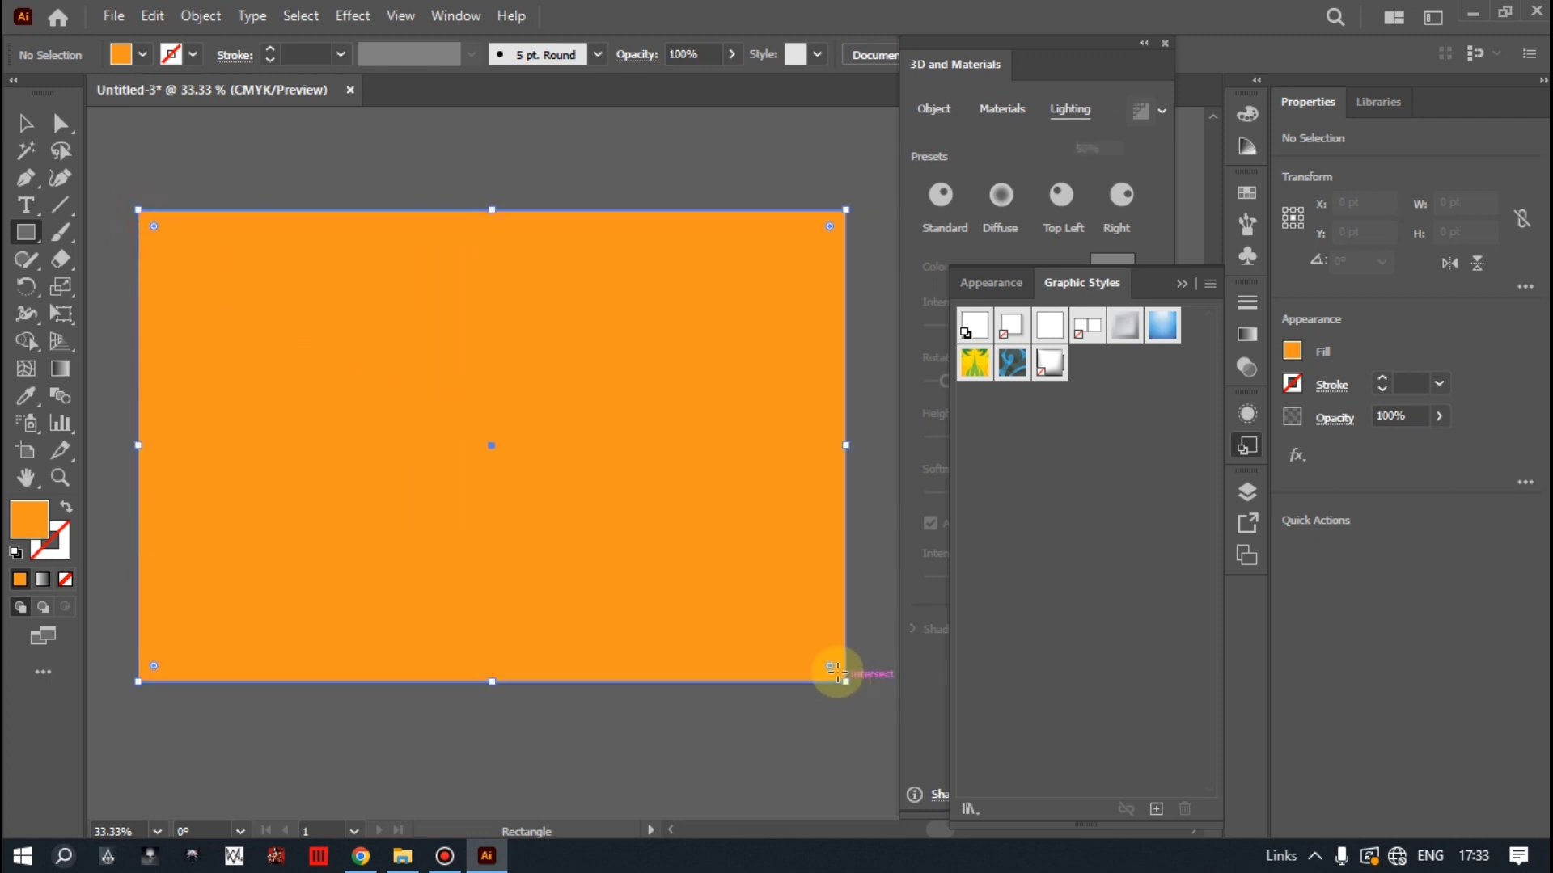
left_click(25, 123)
left_click(170, 56)
left_click(121, 55)
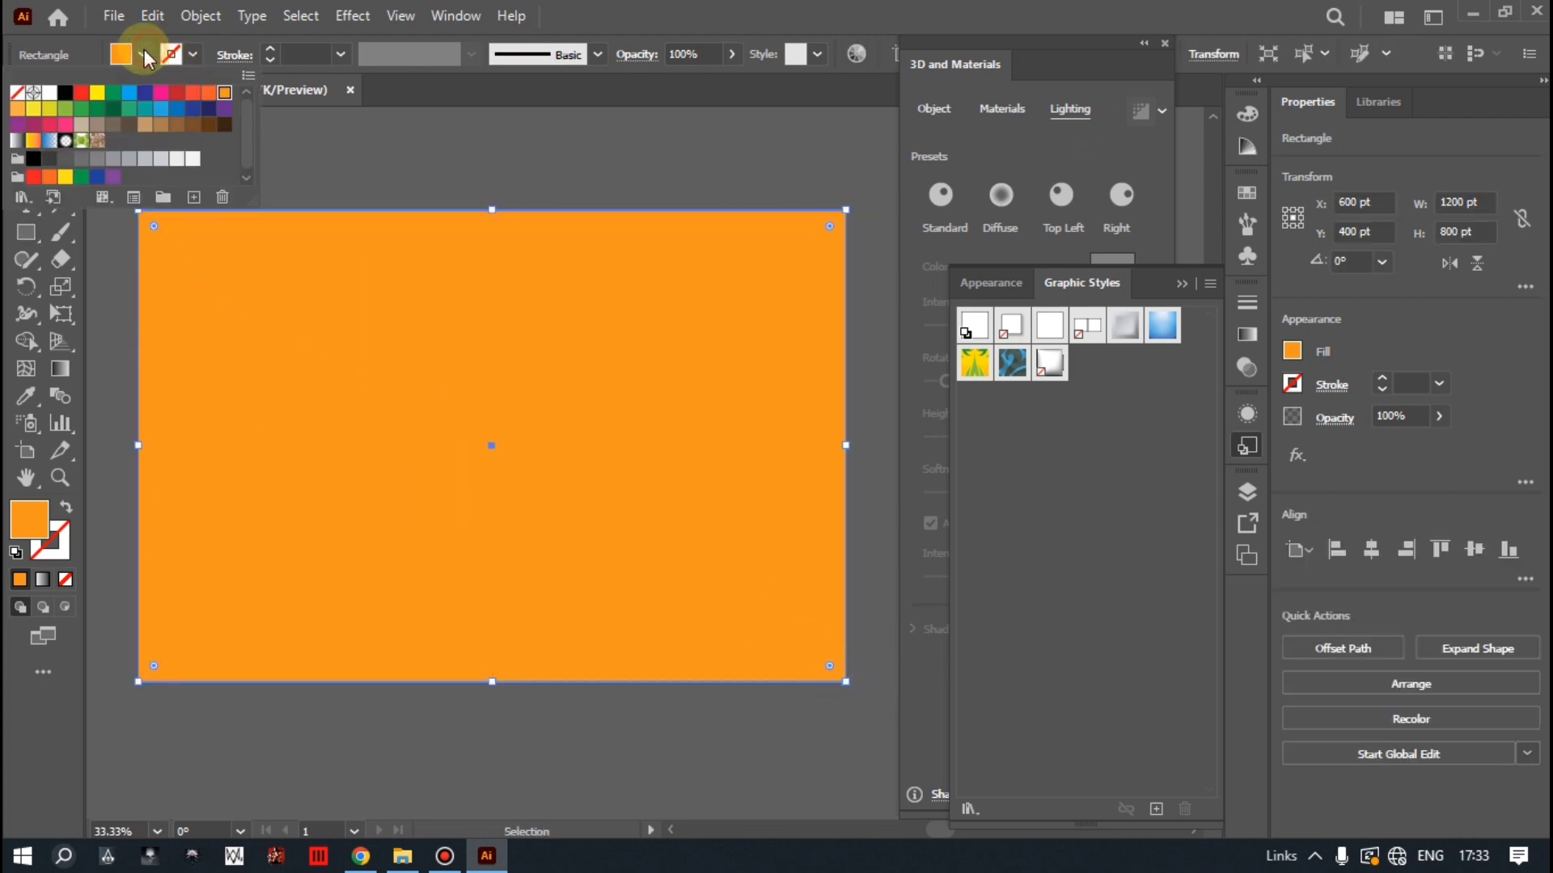
left_click(65, 92)
left_click(342, 302)
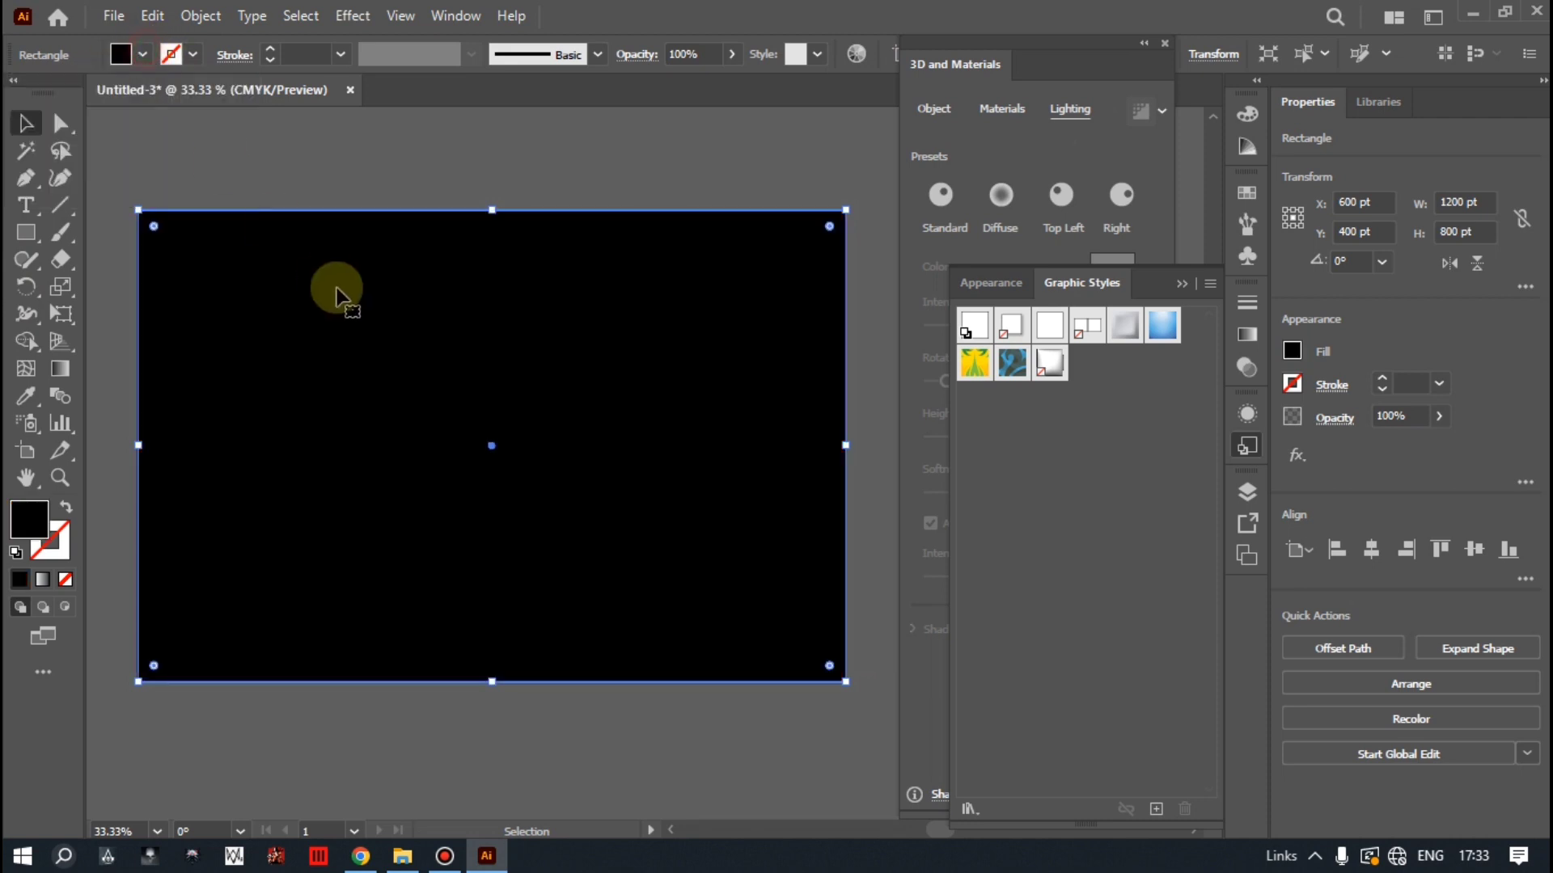
right_click(340, 302)
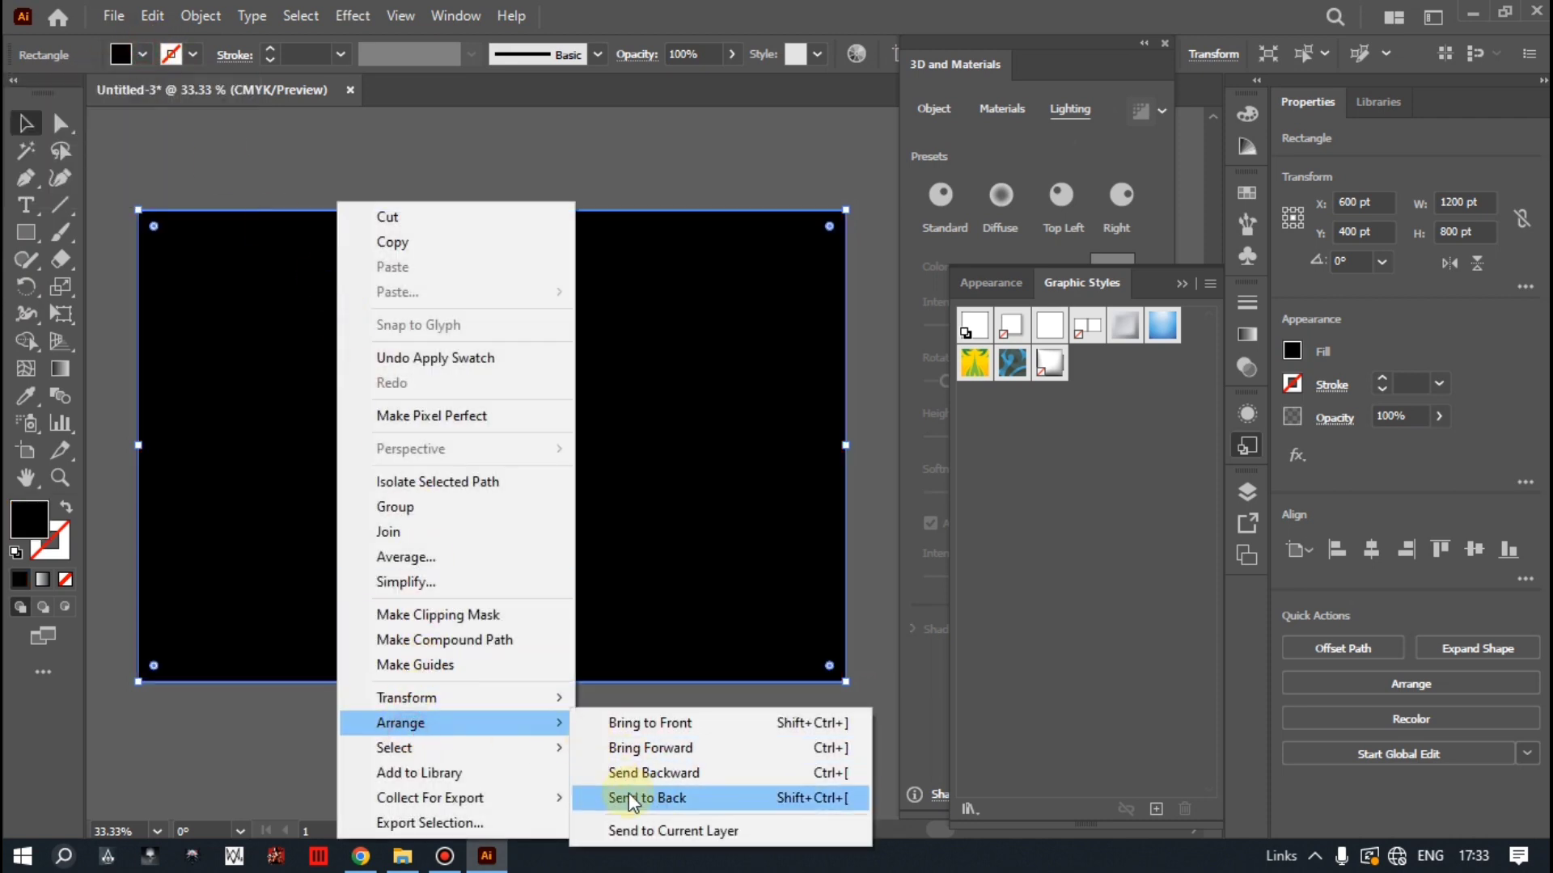
left_click(635, 798)
left_click(500, 172)
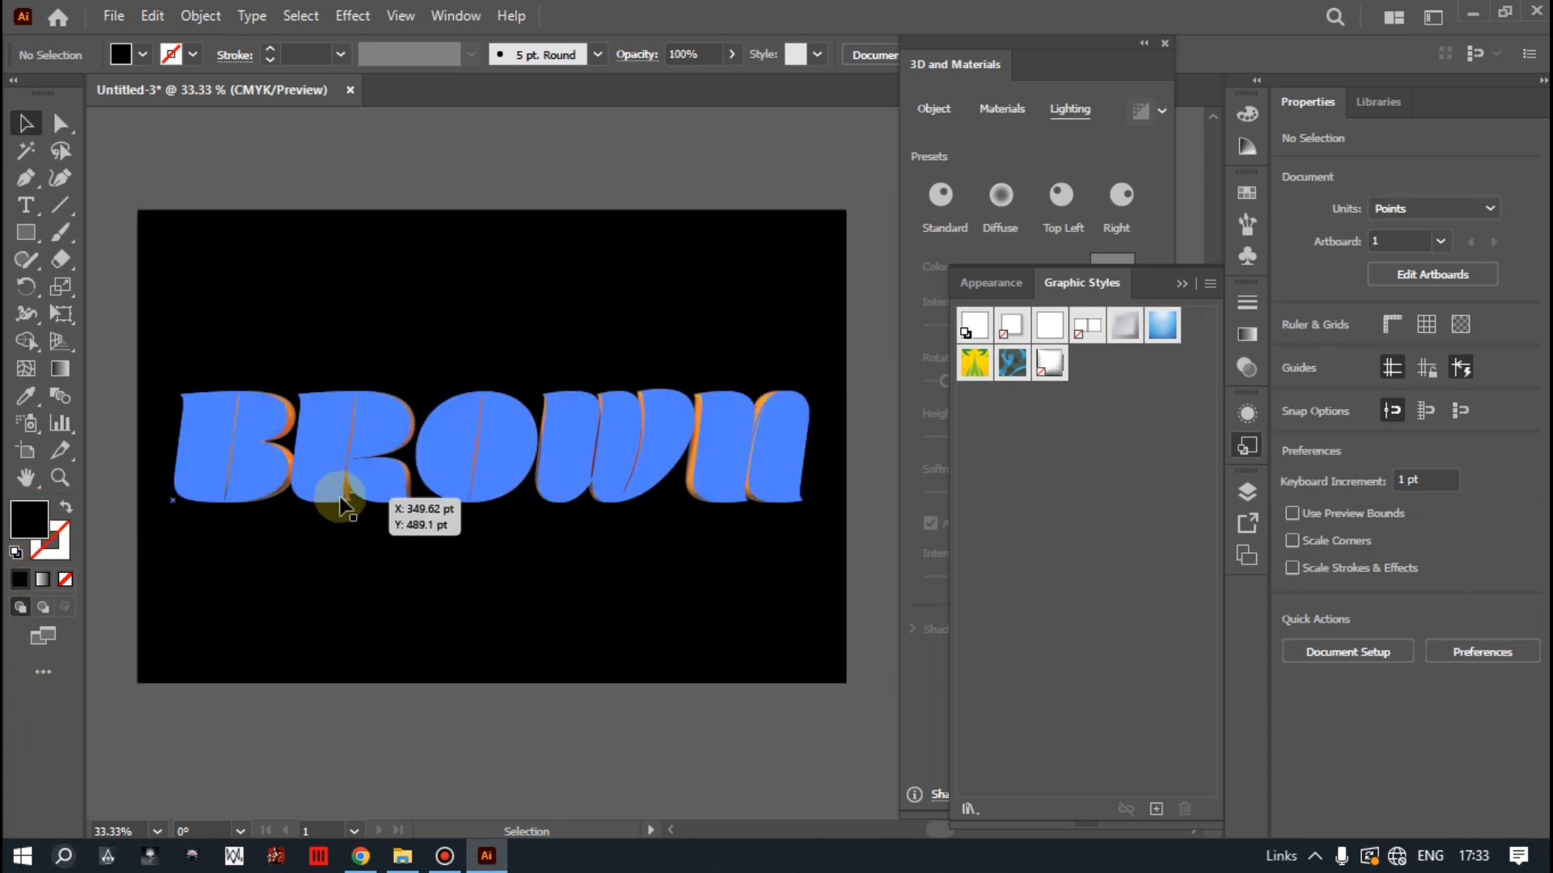
- Convert the selected 3D BROWN lettering into fixed artwork with Object > Expand Appearance
scroll(356, 499, "up", 1)
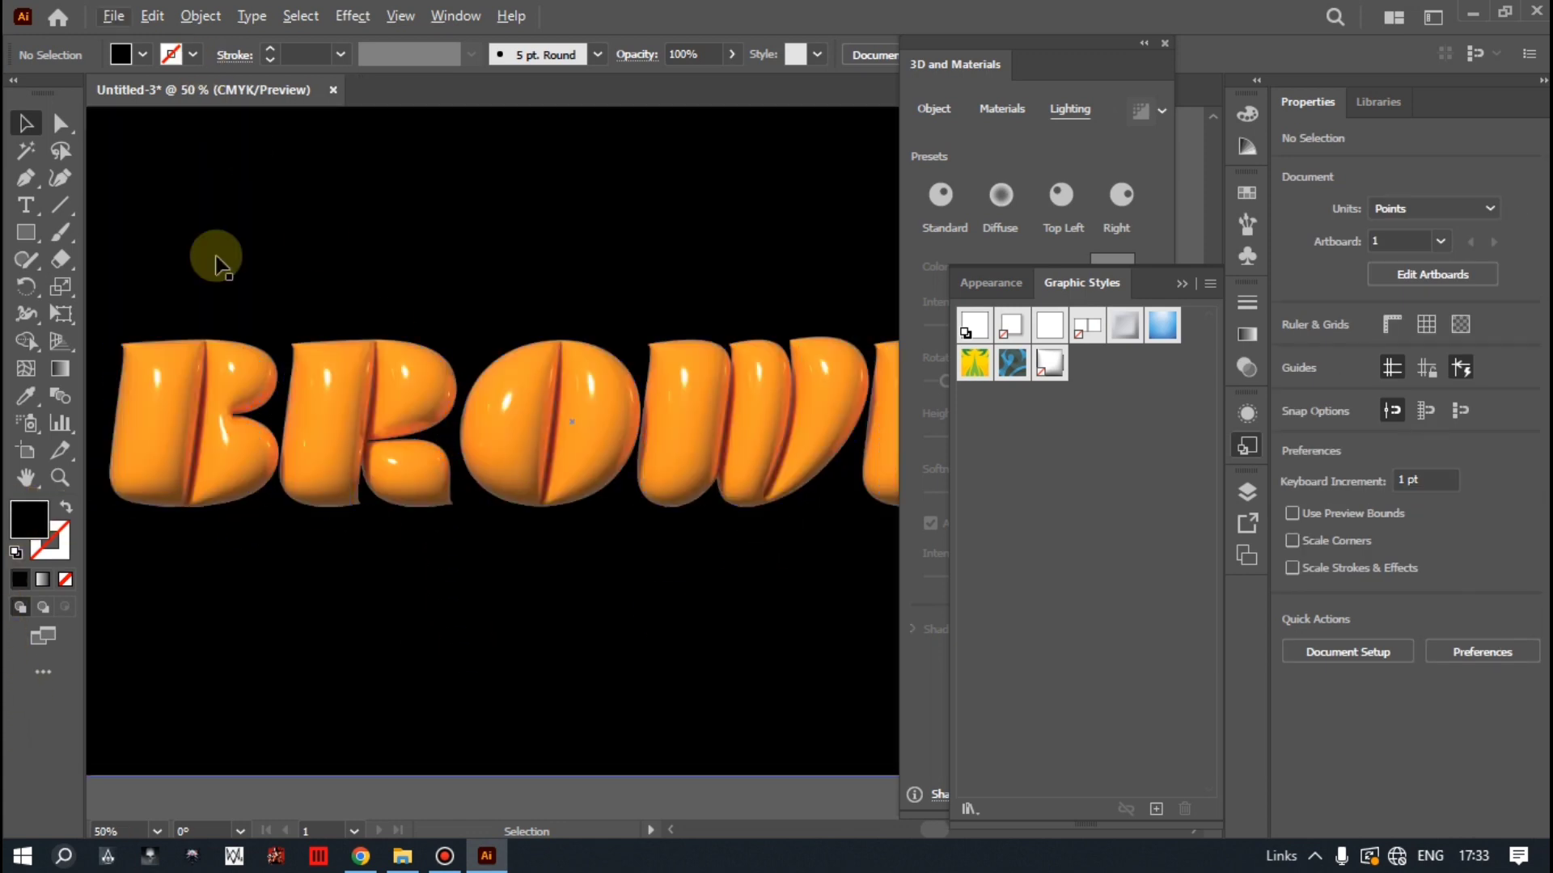
left_click(235, 396)
left_click(202, 16)
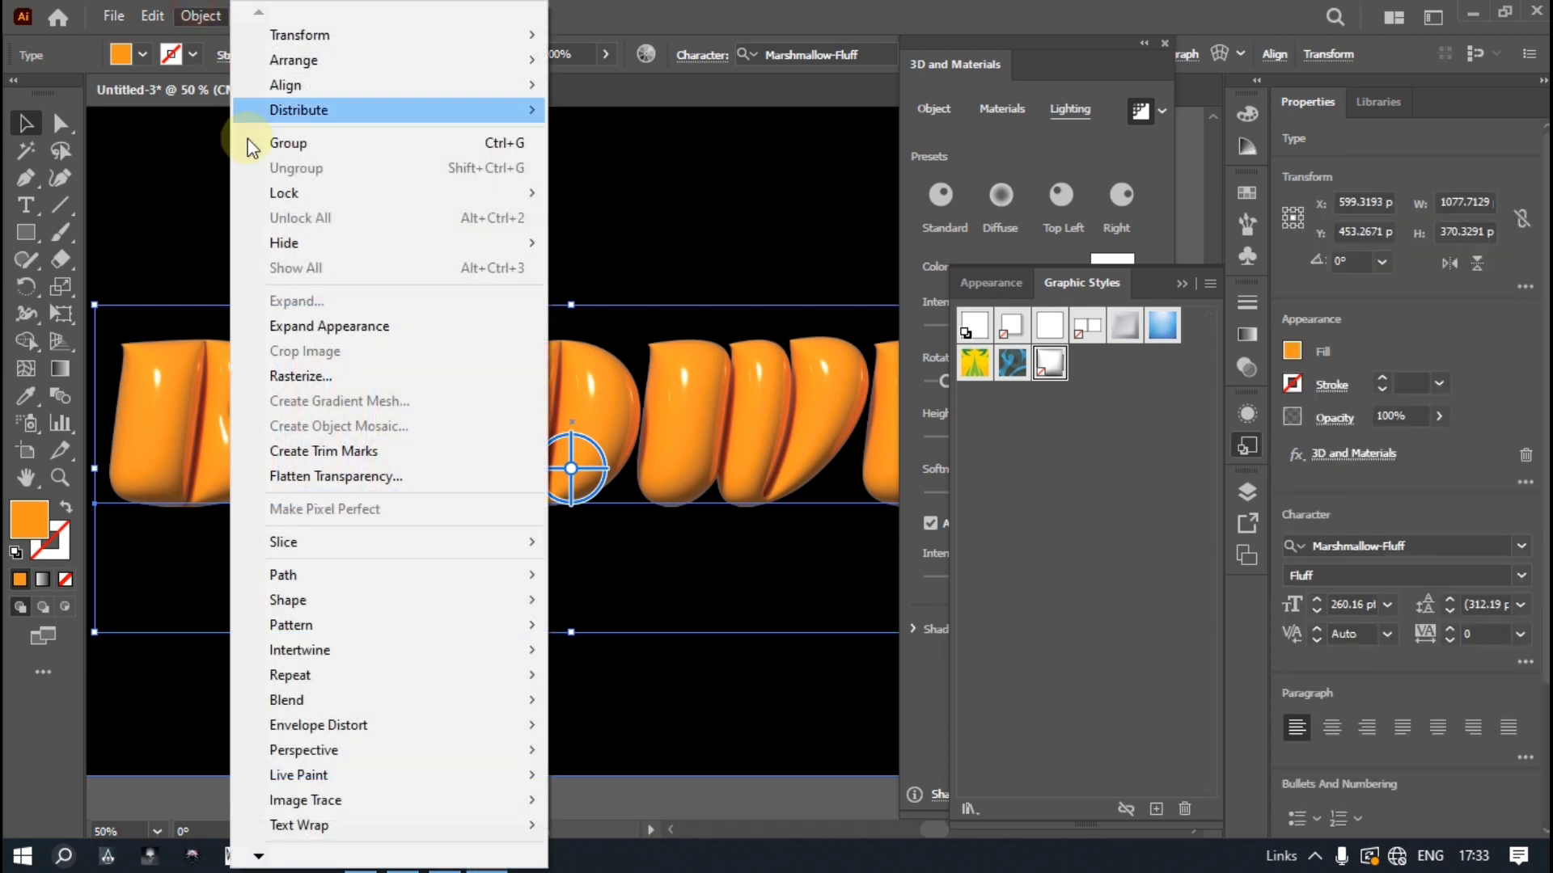
left_click(307, 326)
- Close the Graphic Styles and 3D and Materials panels and zoom out to the whole artboard
left_click(431, 284)
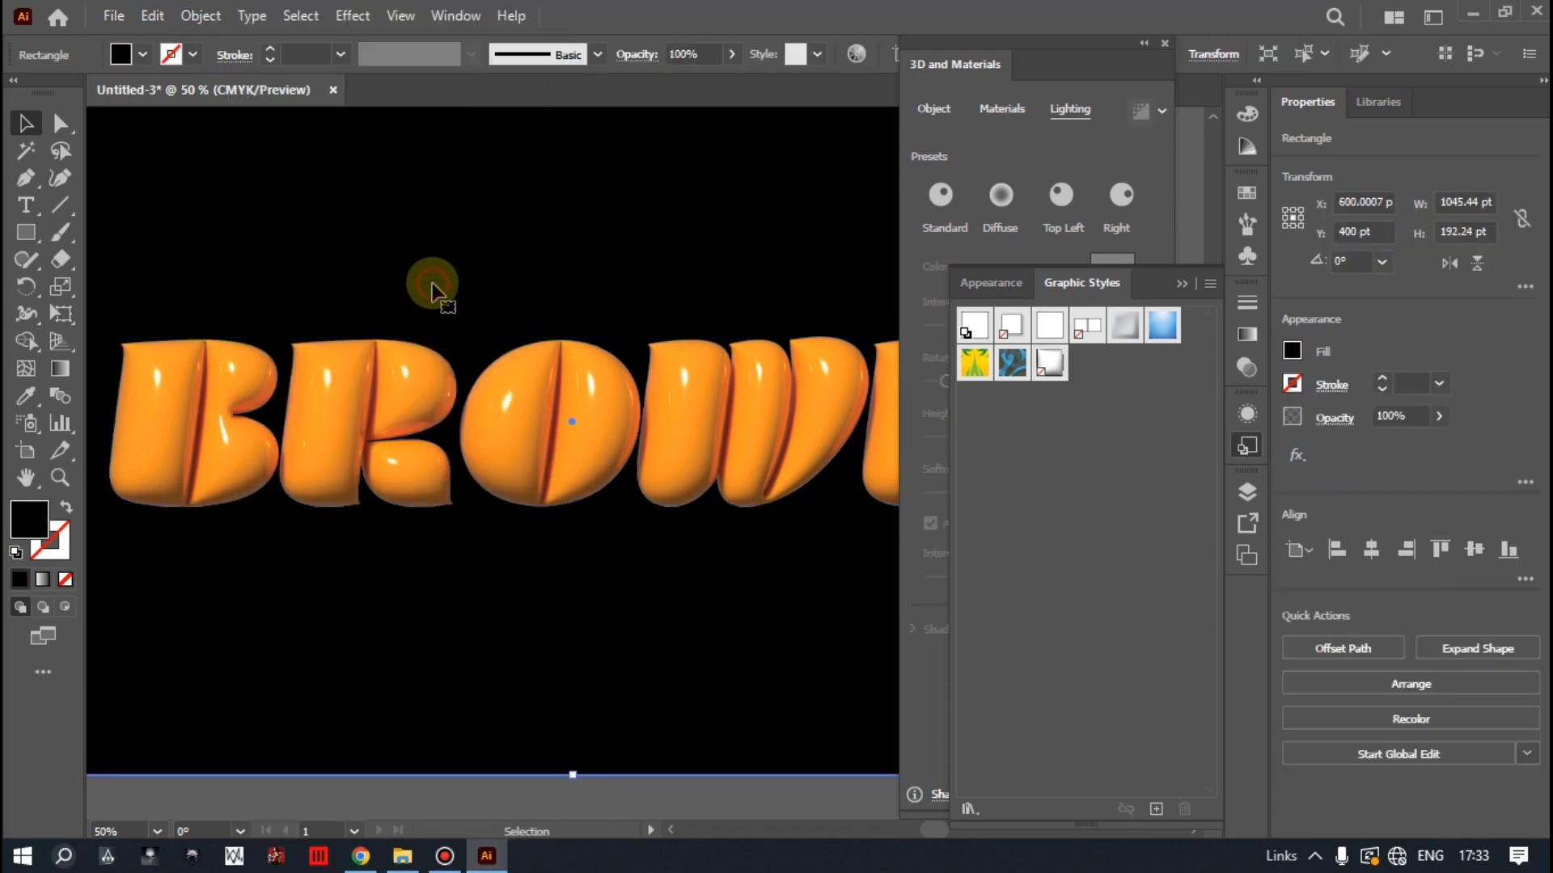
left_click(1181, 283)
left_click(1165, 43)
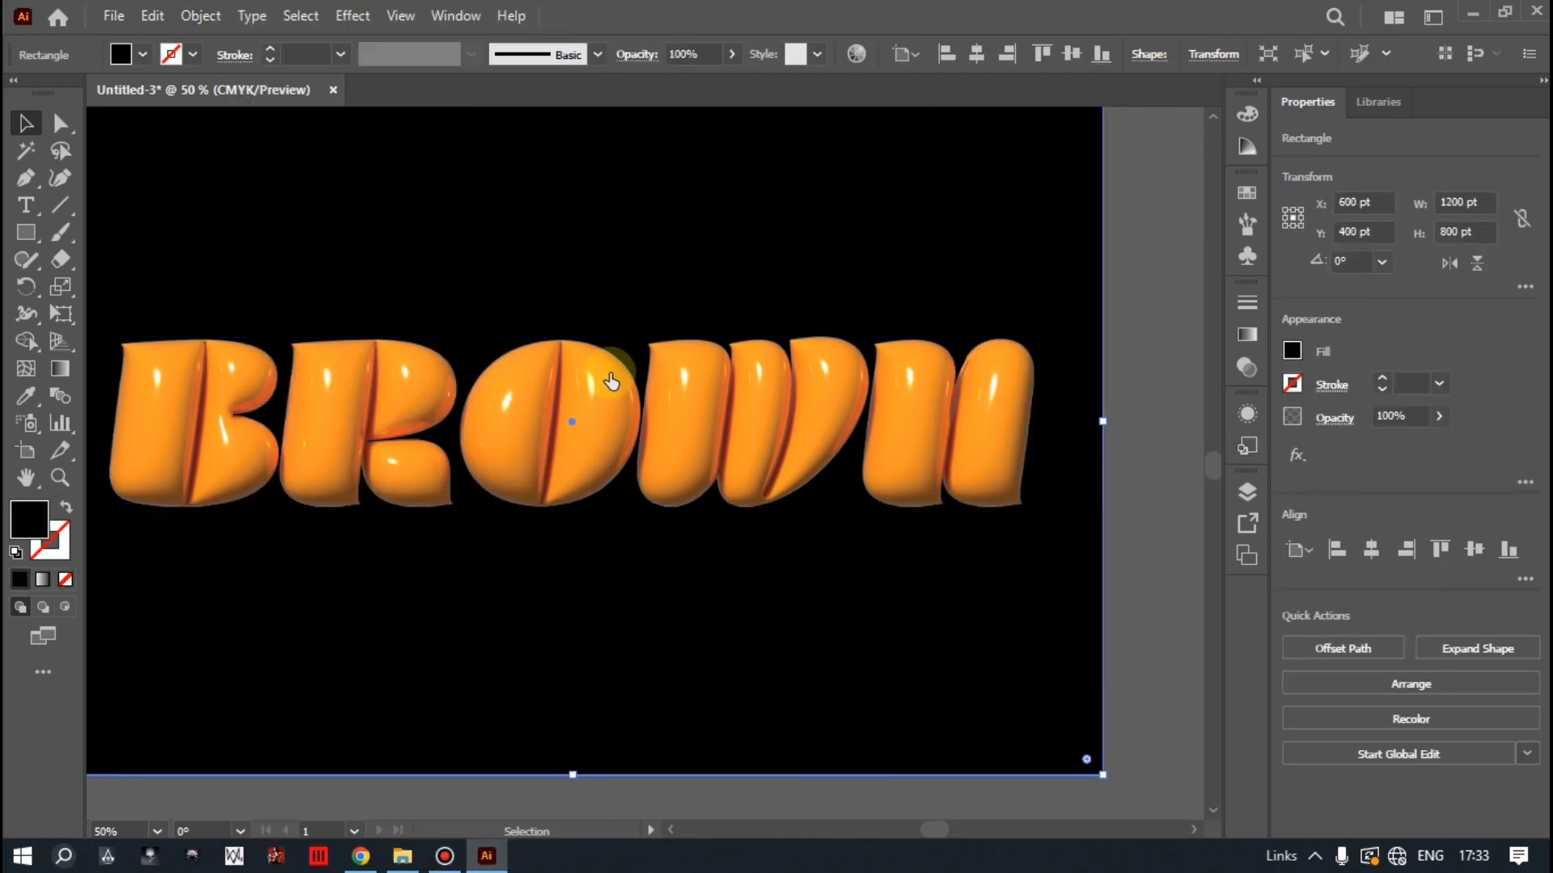
key("ctrl+minus")
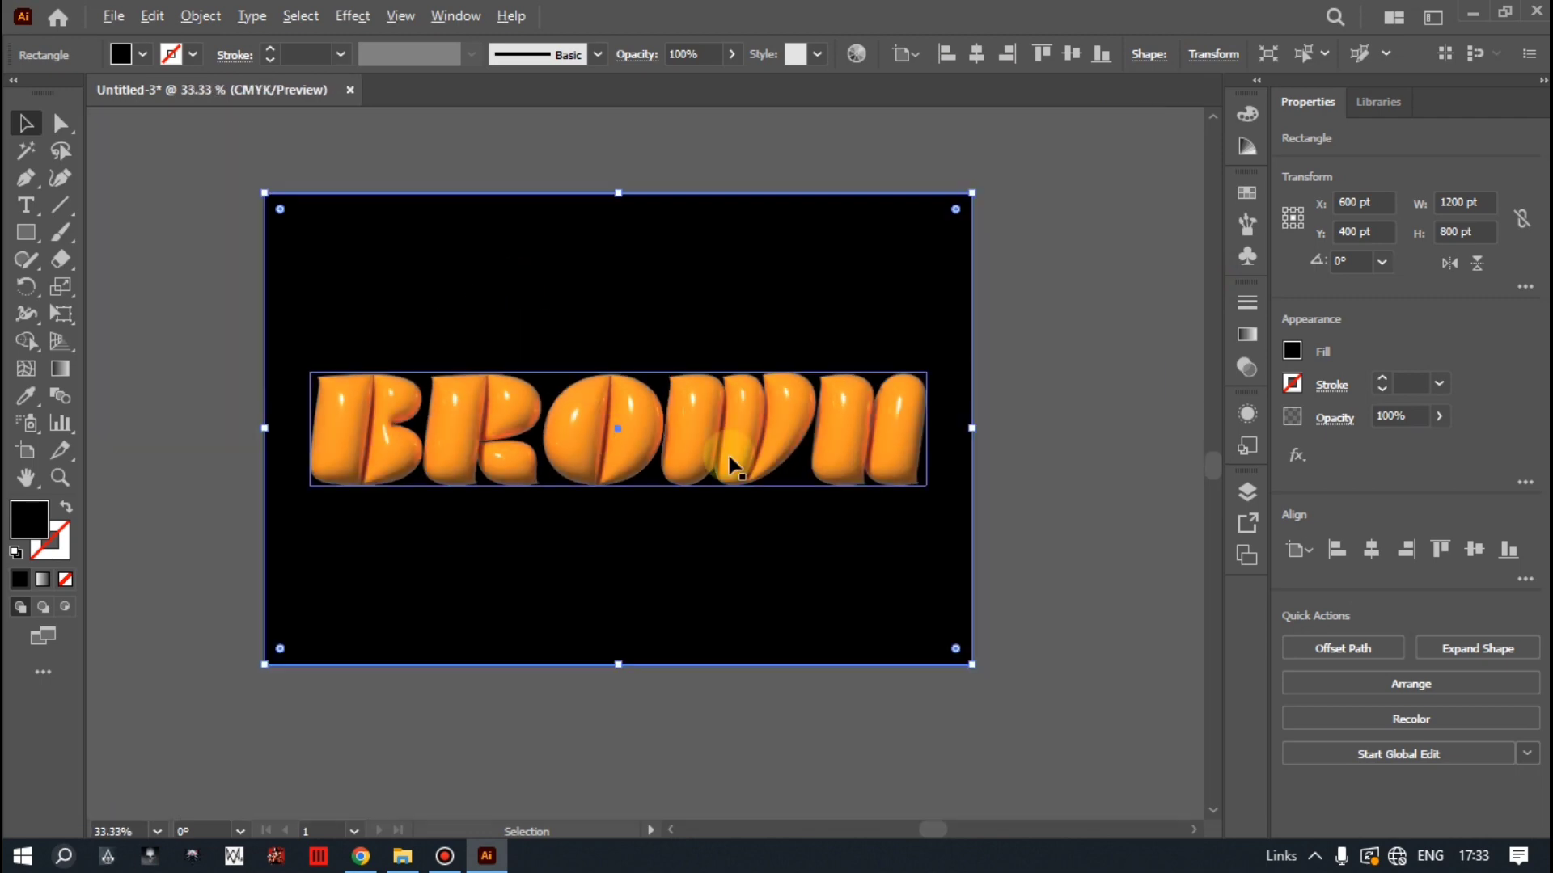
left_click(1074, 374)
scroll(520, 475, "up", 1)
scroll(520, 475, "up", 1)
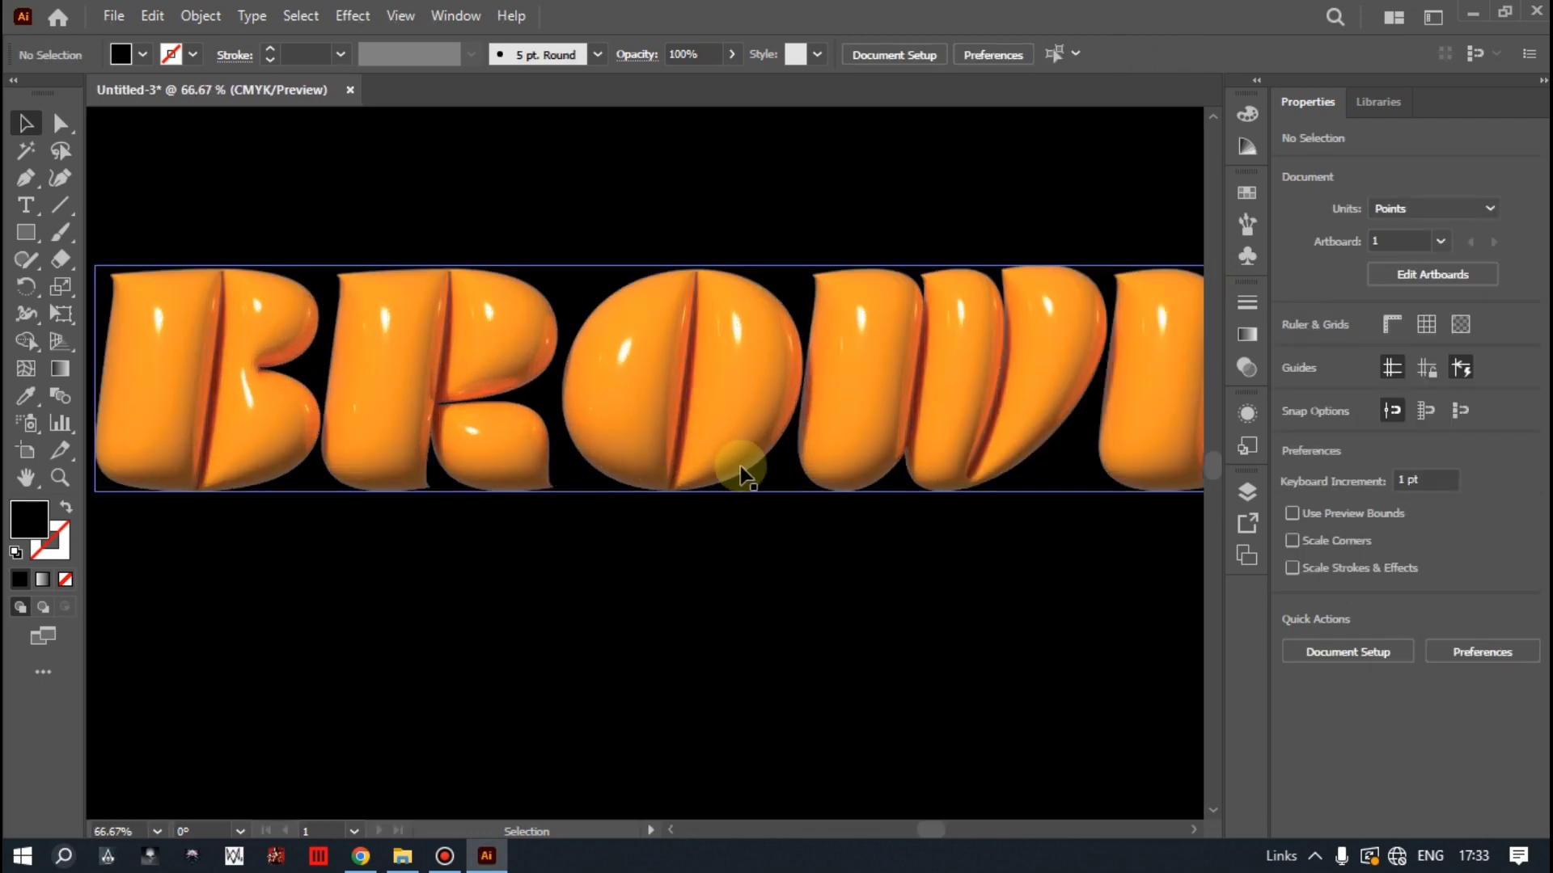